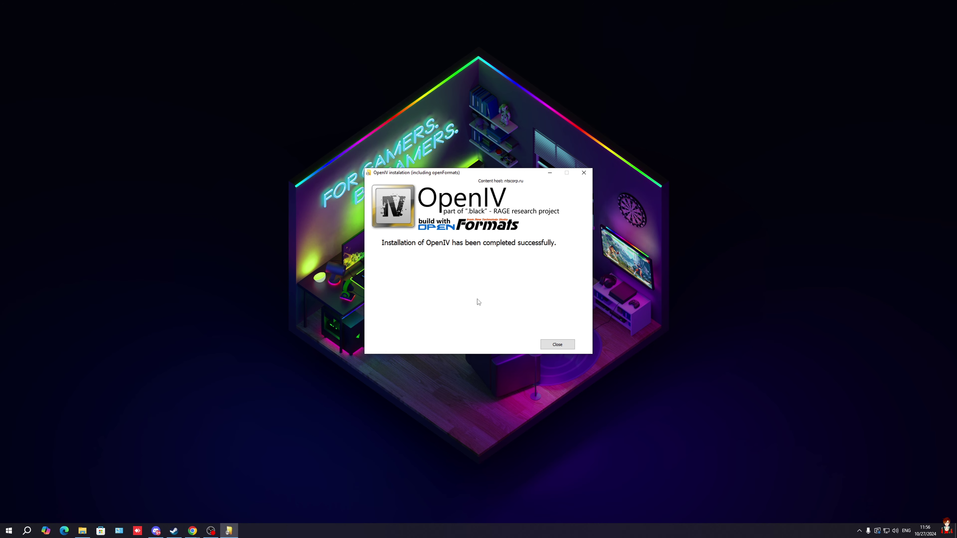
Close the finished OpenIV installer, launch OpenIV and choose Grand Theft Auto V for Windows.
left_click(558, 345)
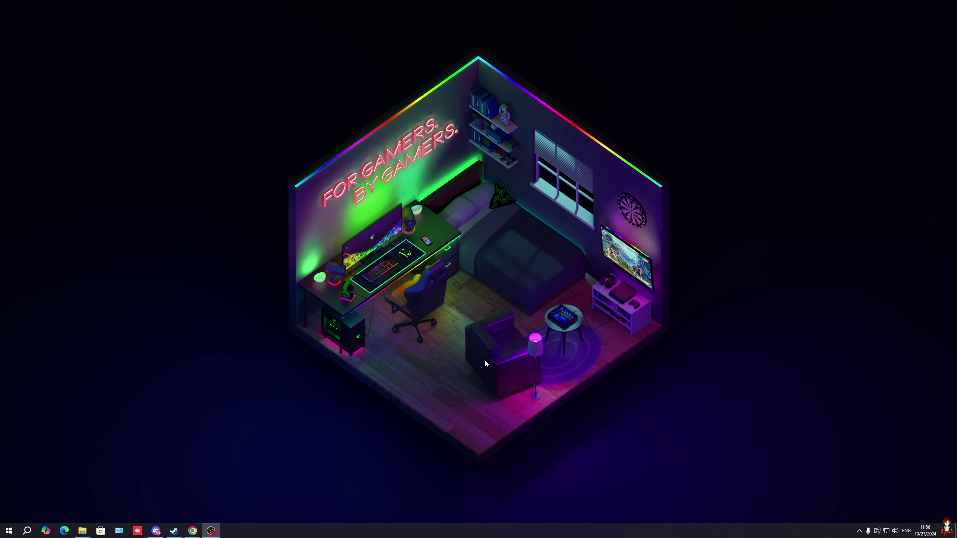
left_click(28, 531)
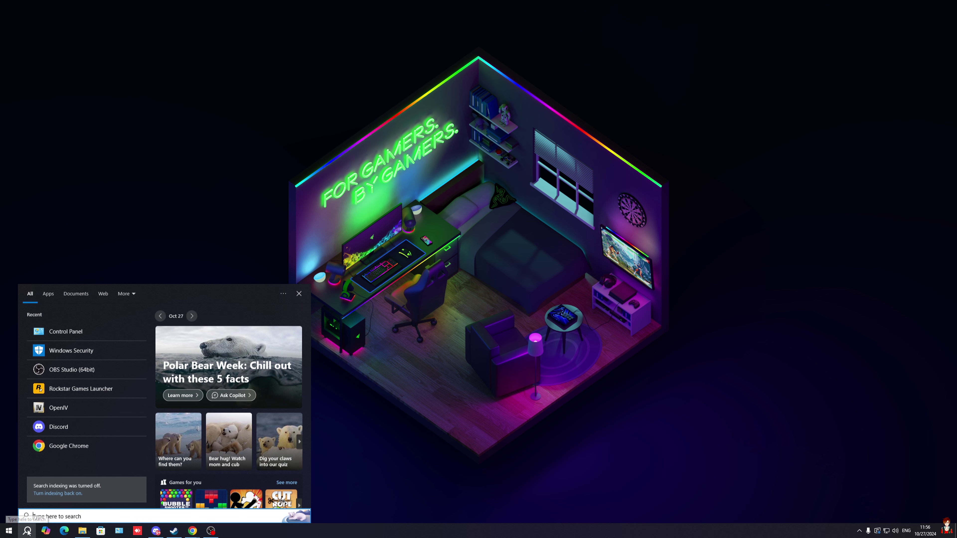
left_click(102, 408)
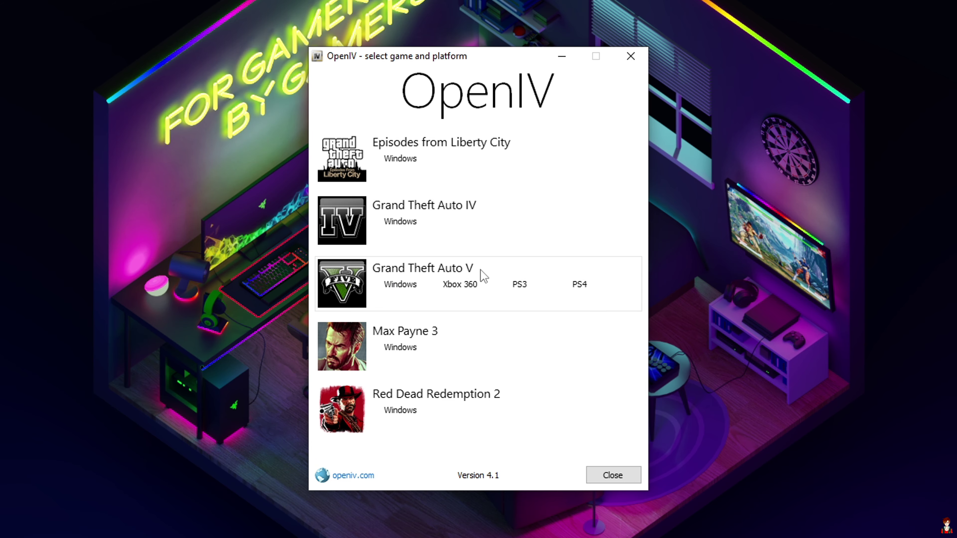
left_click(405, 286)
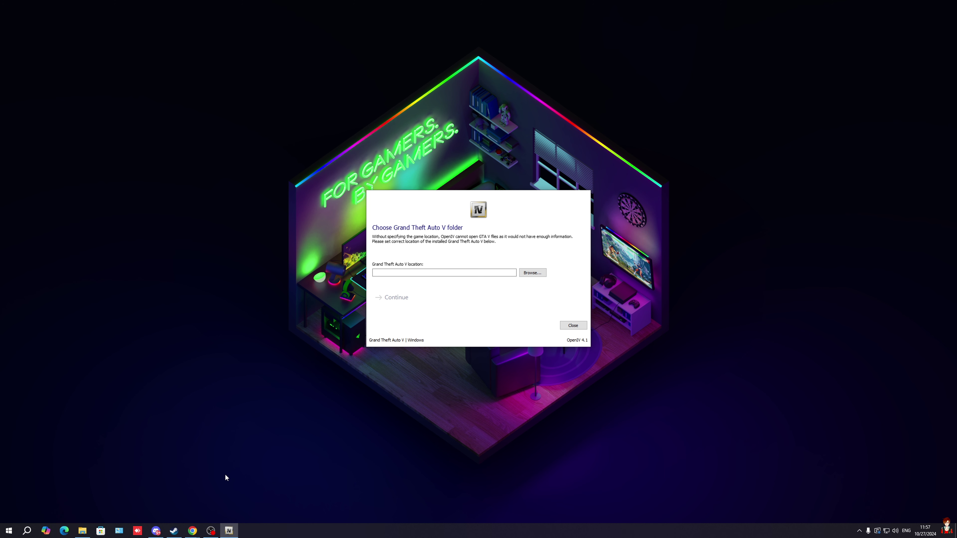
Switch to Steam and browse Grand Theft Auto V's local files to check the installation path, then close the folder.
left_click(173, 531)
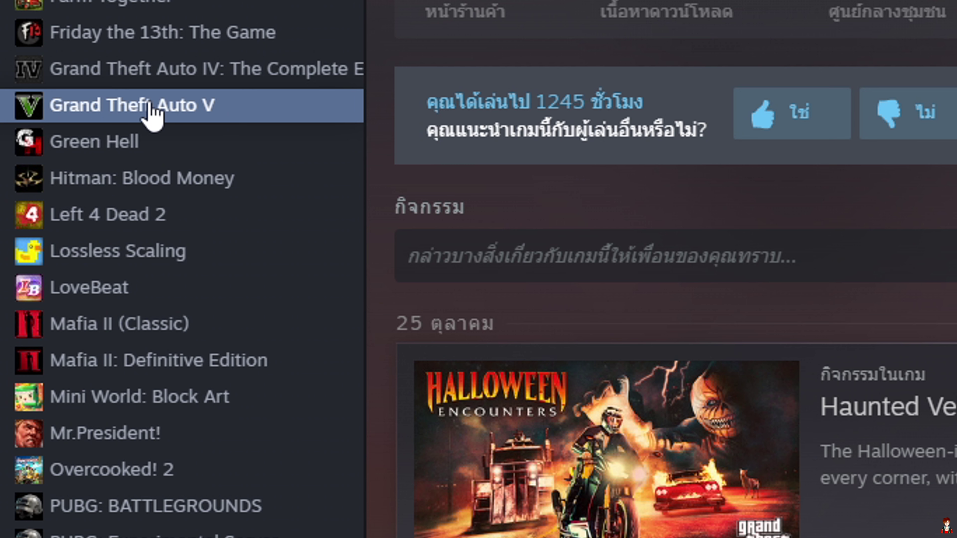
right_click(151, 106)
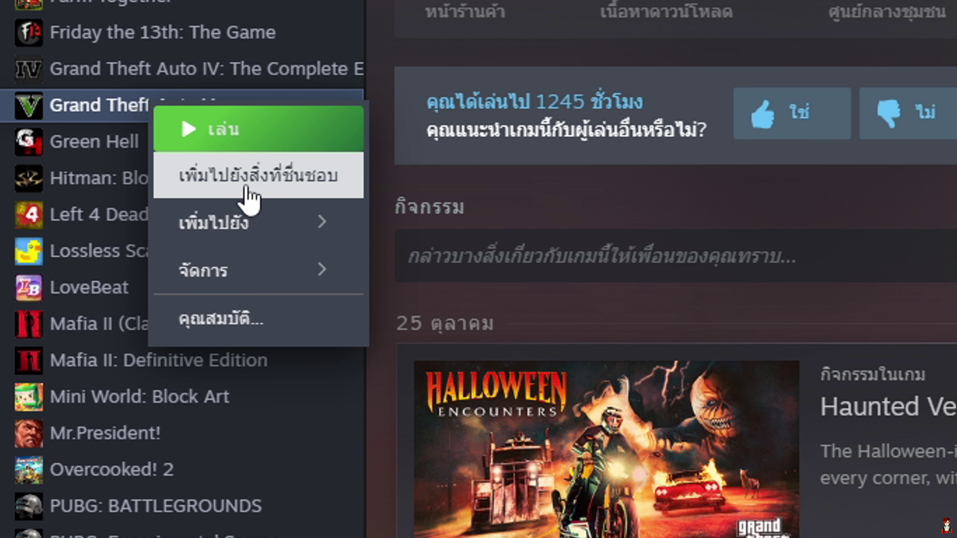
mouse_move(262, 257)
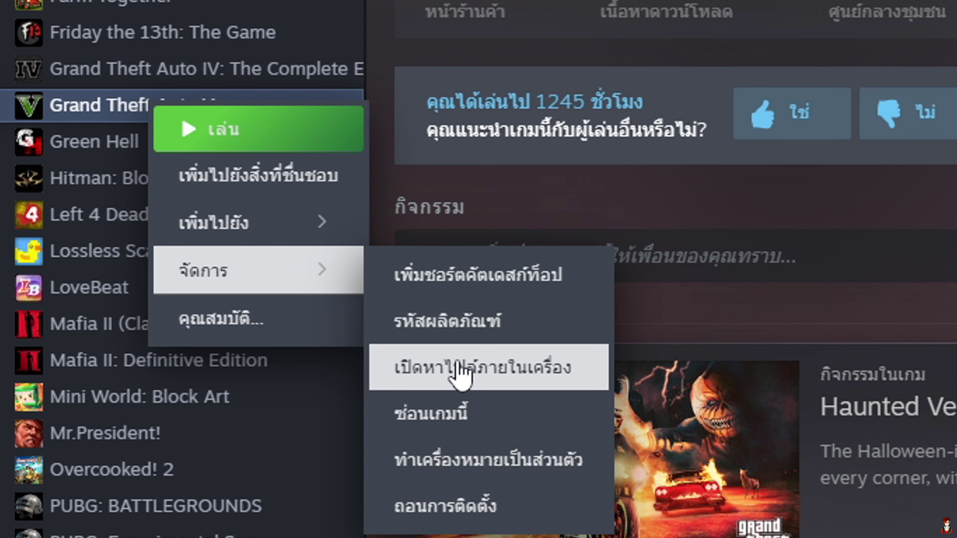
left_click(457, 365)
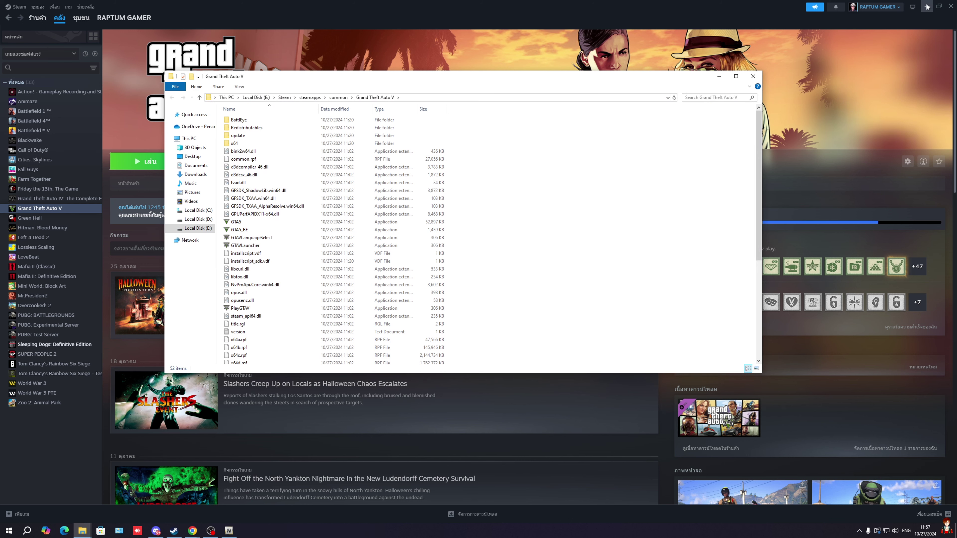
left_click(928, 7)
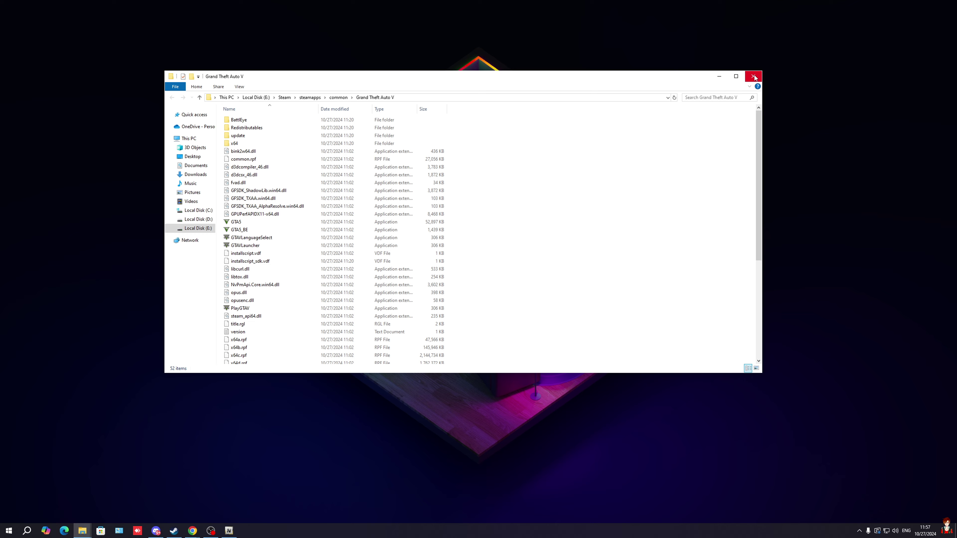
left_click(754, 77)
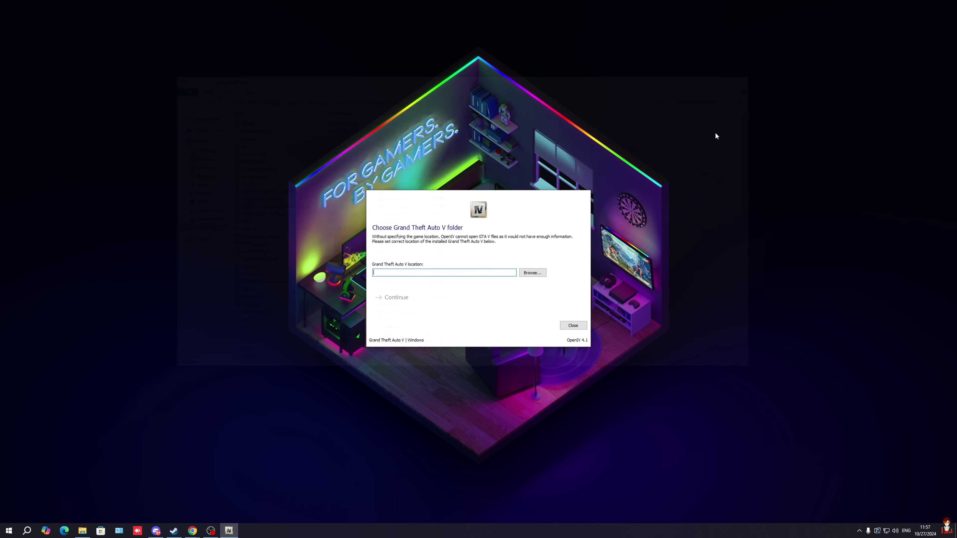
Set the Grand Theft Auto V location to E:\Steam\steamapps\common\Grand Theft Auto V and continue into OpenIV.
left_click(529, 274)
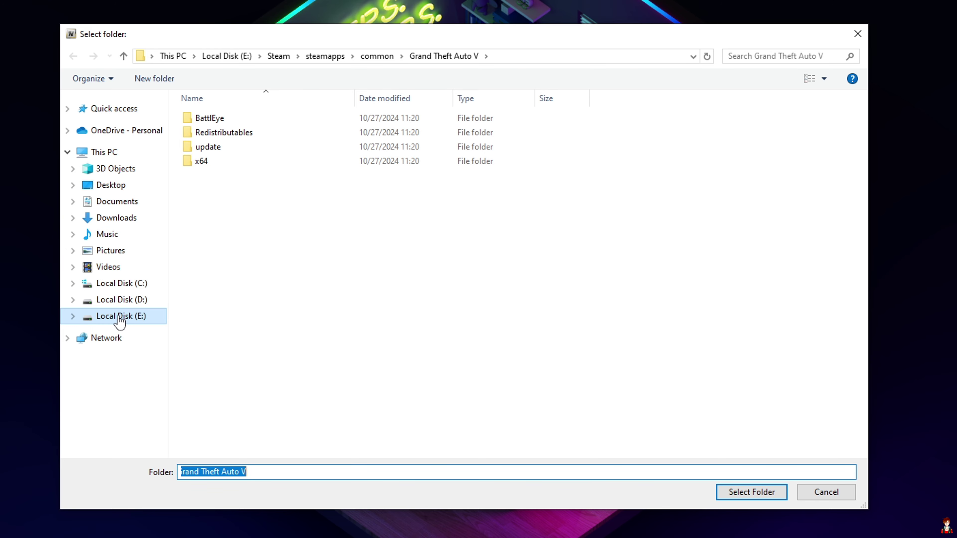
left_click(120, 320)
double_click(374, 145)
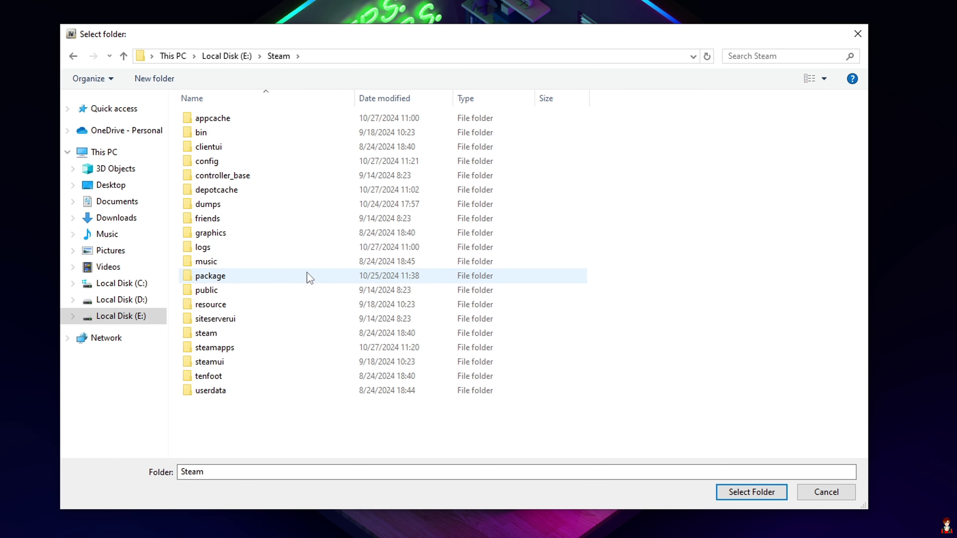
double_click(231, 348)
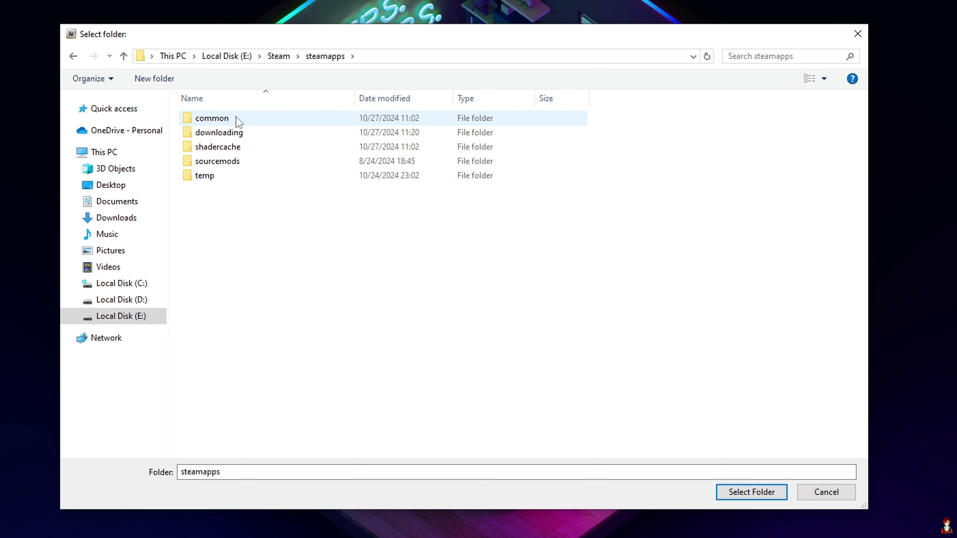
double_click(236, 118)
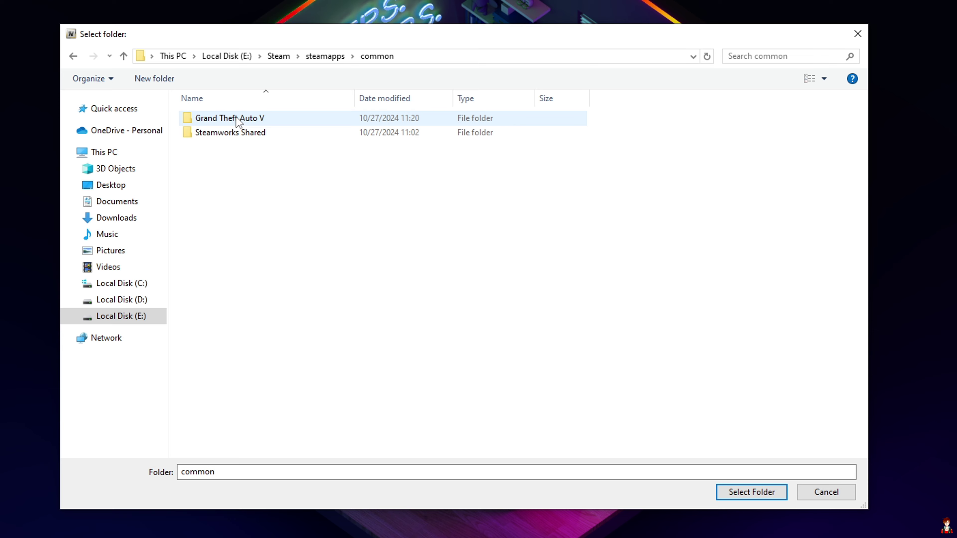
left_click(217, 120)
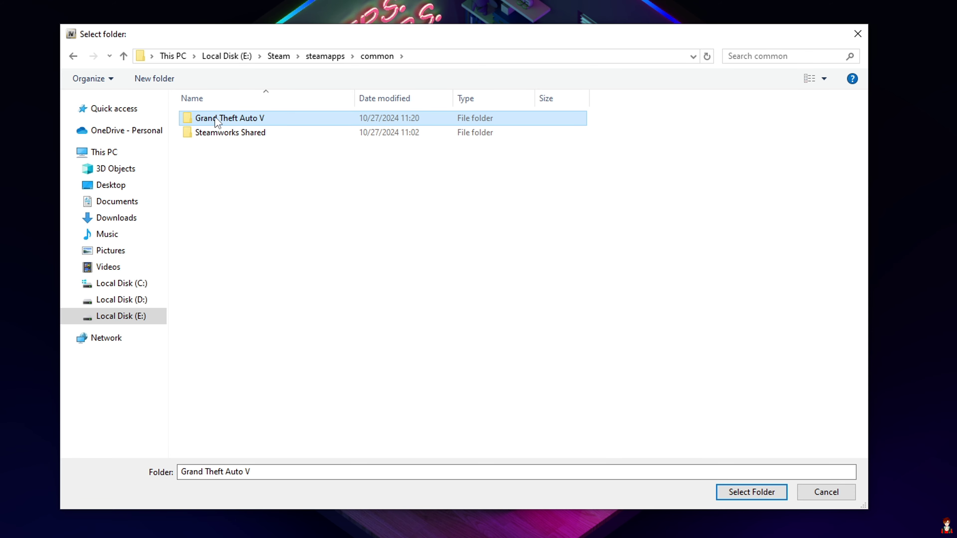
left_click(740, 492)
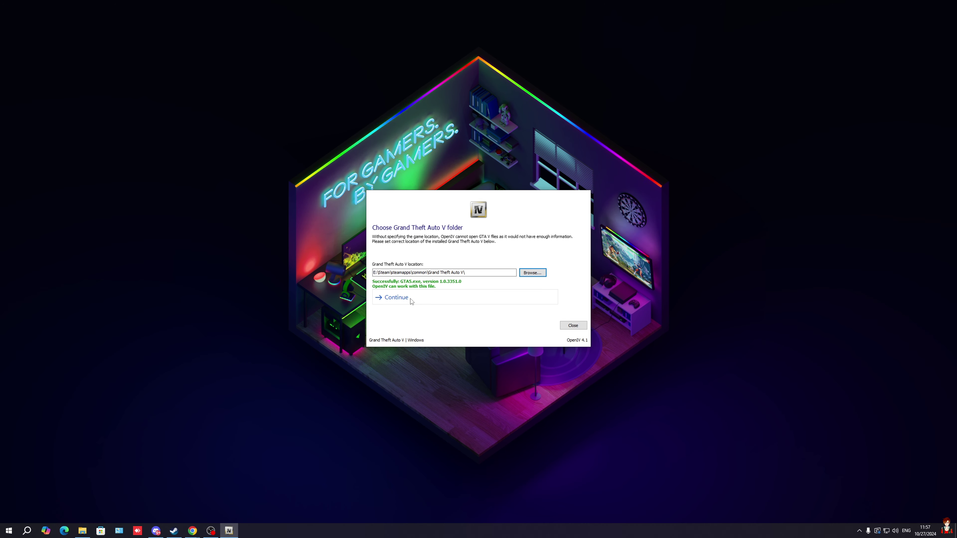
left_click(410, 299)
left_click(434, 298)
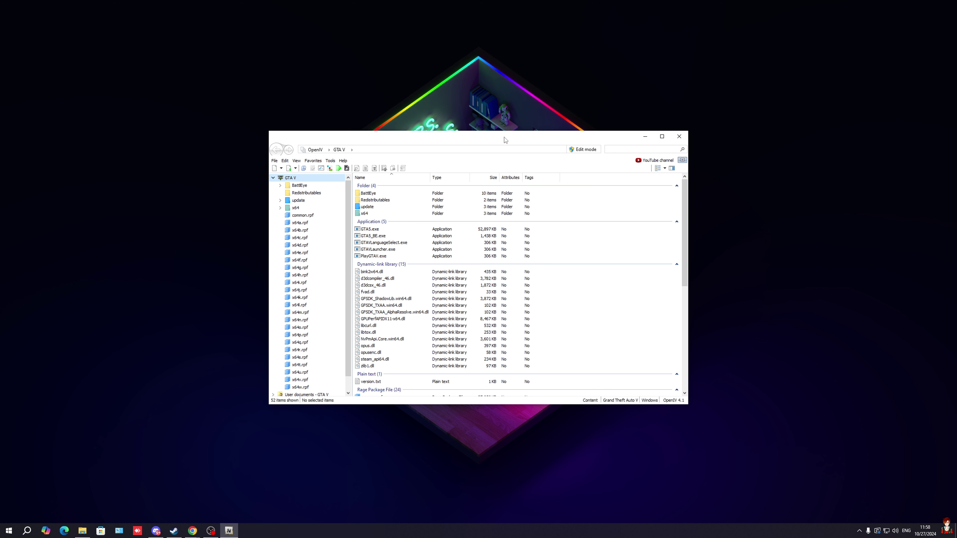
Turn on edit mode for the GTA V files and accept the editing warning.
left_click_drag(504, 134, 503, 107)
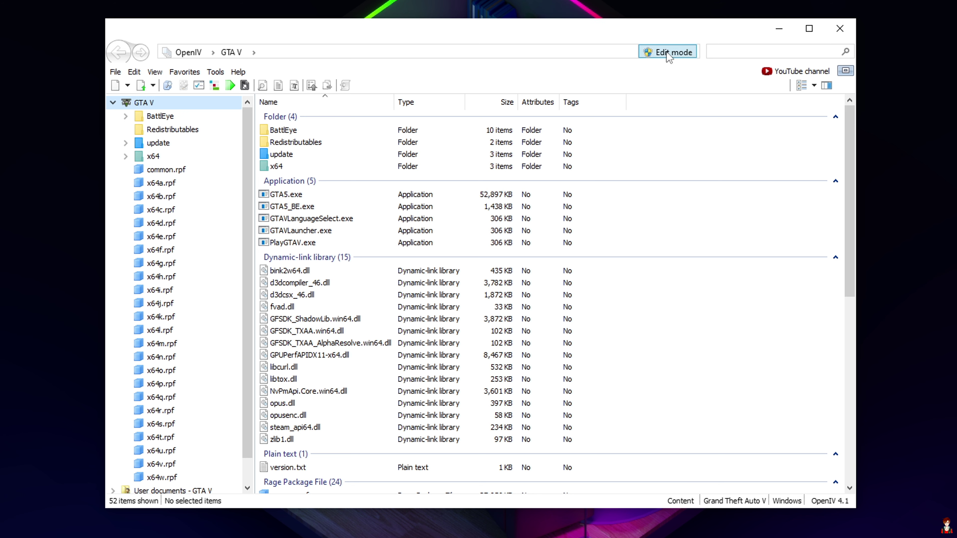
left_click(667, 51)
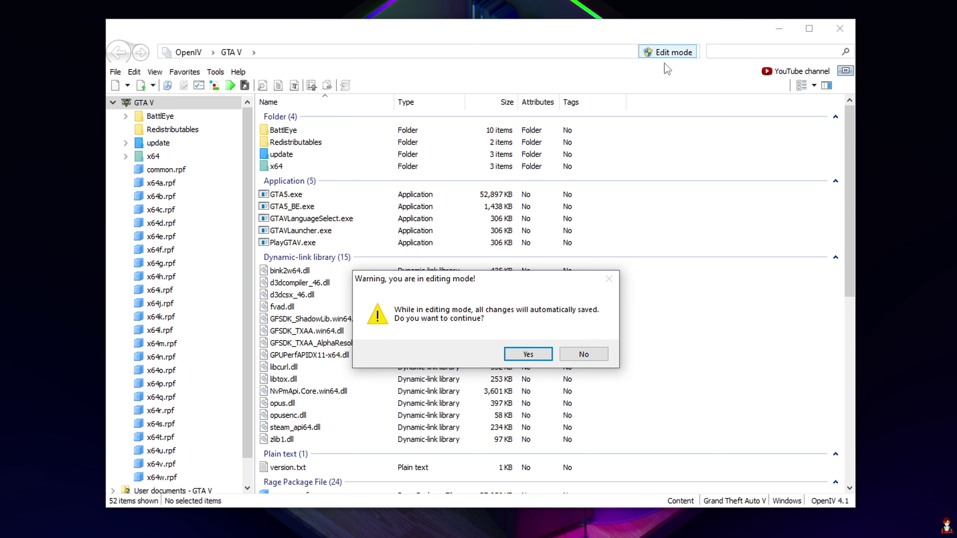
left_click(532, 356)
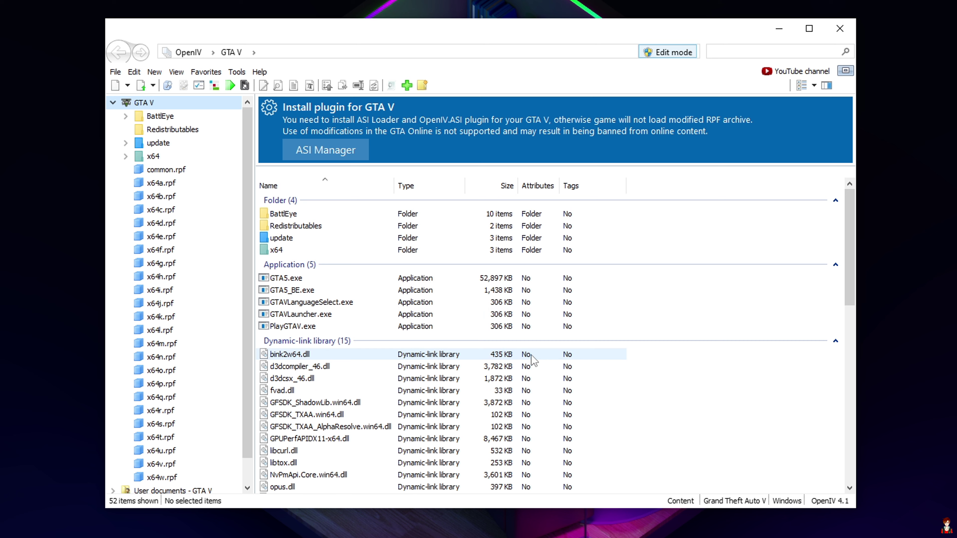
Install ASI Loader, OpenIV.ASI with a "mods" folder, and openCamera through the ASI Manager.
left_click(323, 149)
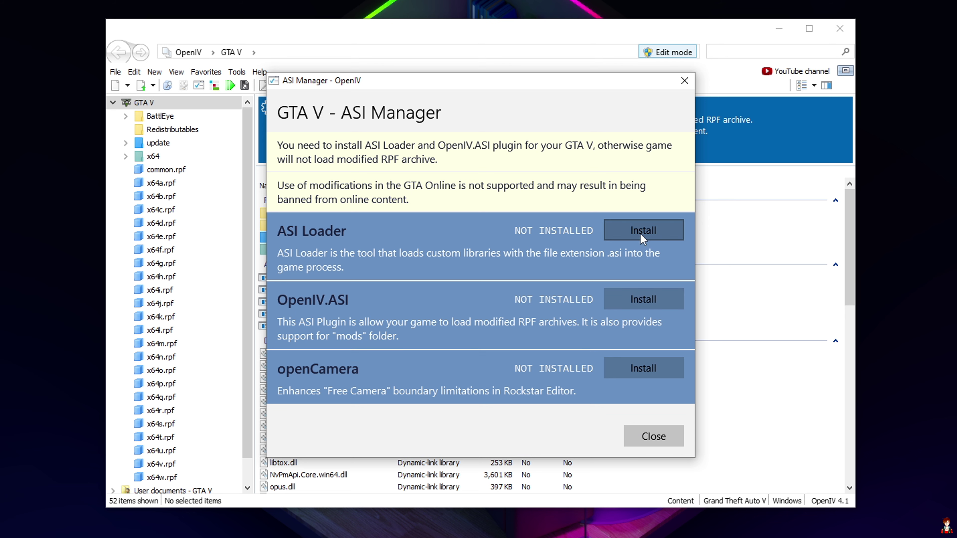
left_click(643, 231)
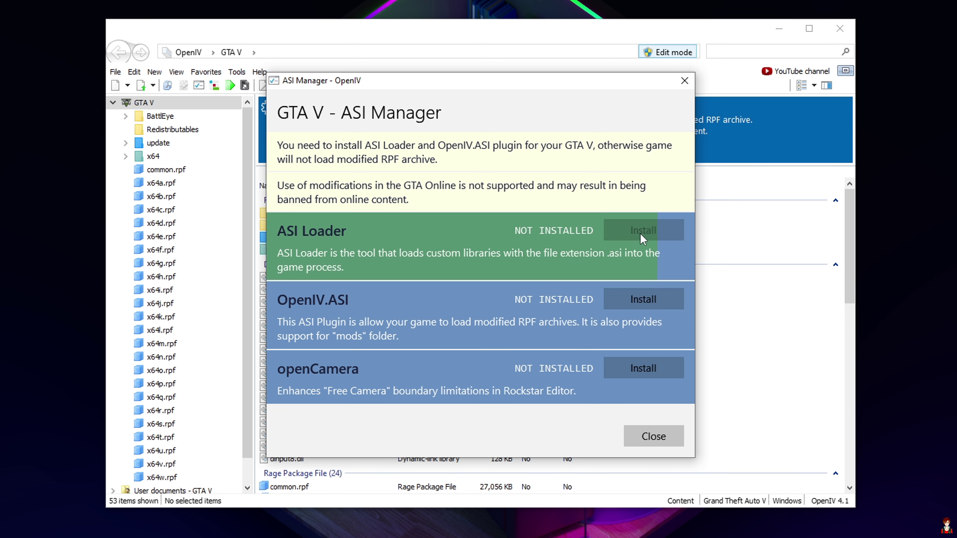
left_click(637, 299)
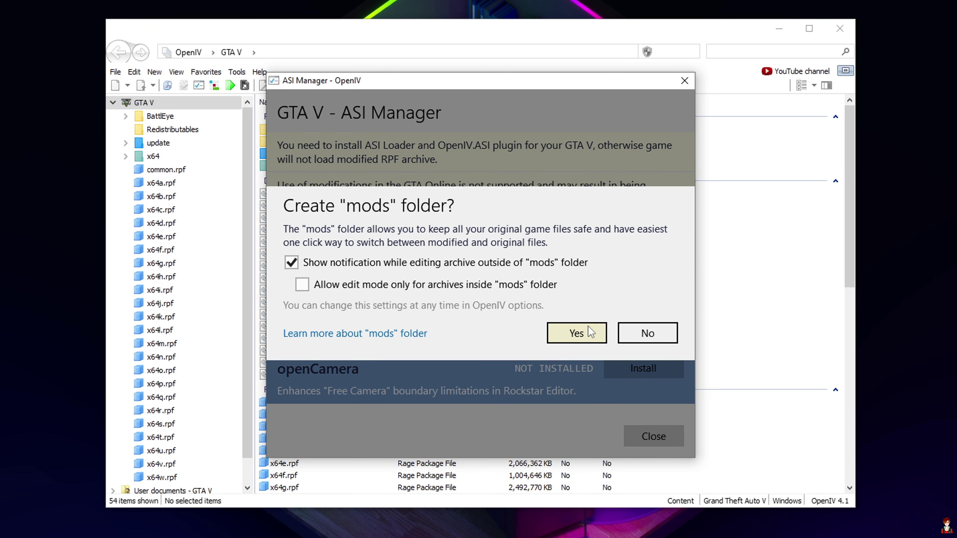
left_click(580, 335)
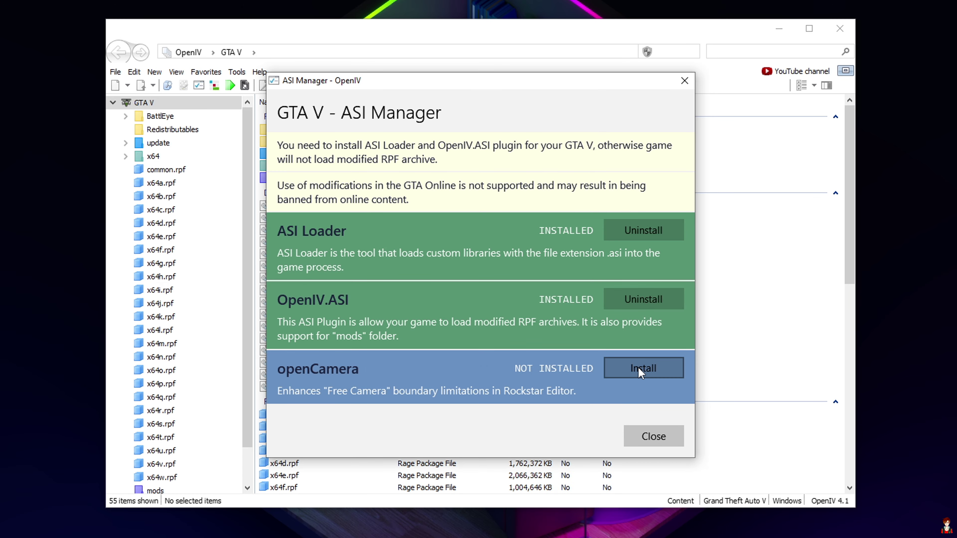
left_click(641, 372)
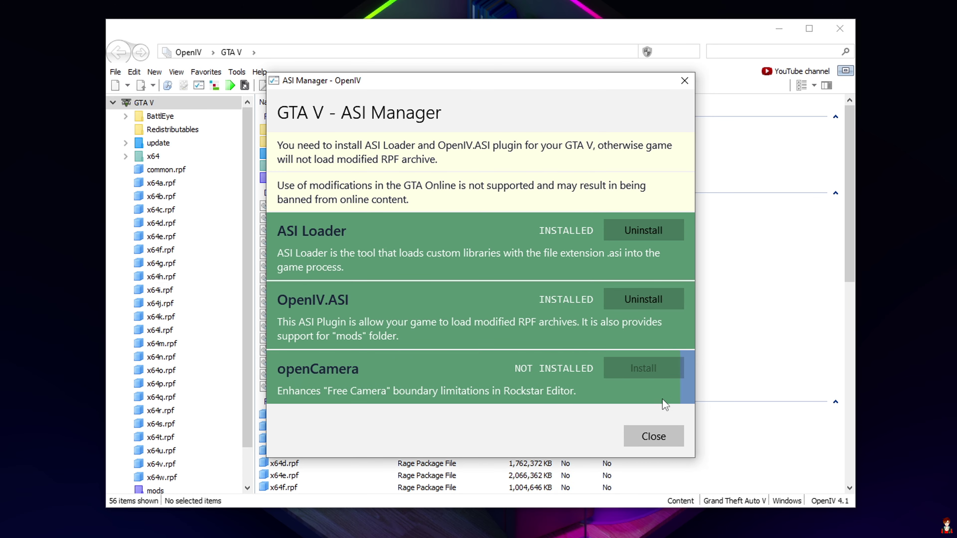
left_click(653, 437)
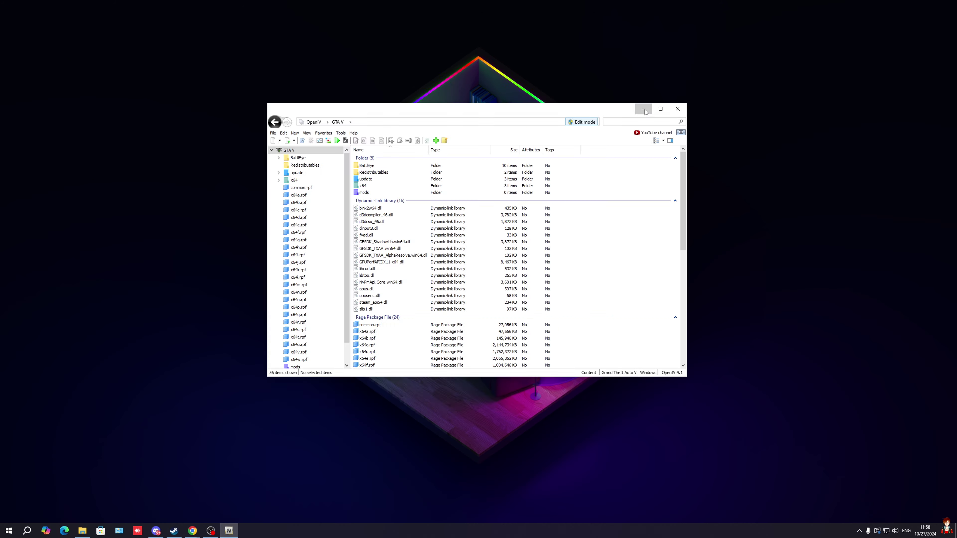
Switch to File Explorer and extract the "GTA V - Mod Thai Edition 2.0 (OPENIV)" archive into the GTA V MOD folder.
left_click(779, 29)
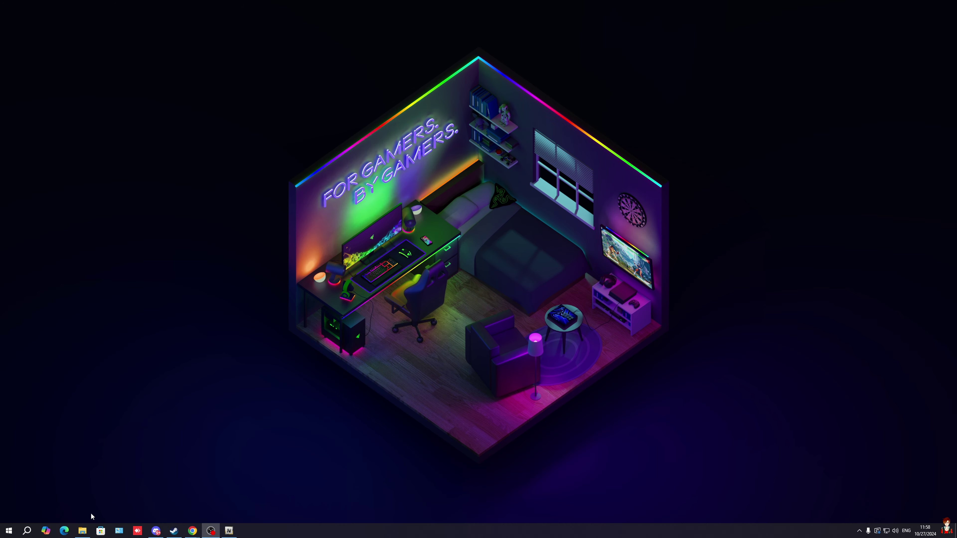
left_click(82, 531)
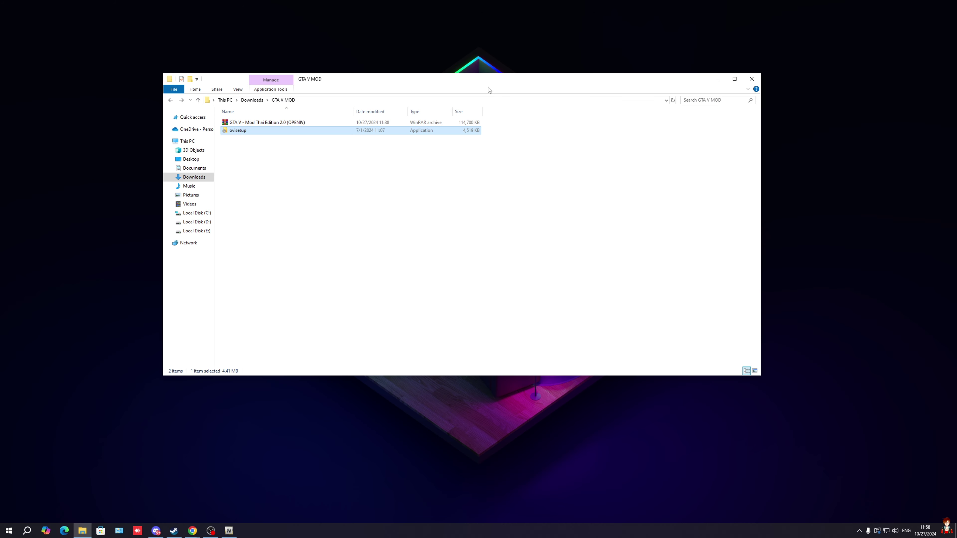
left_click(302, 156)
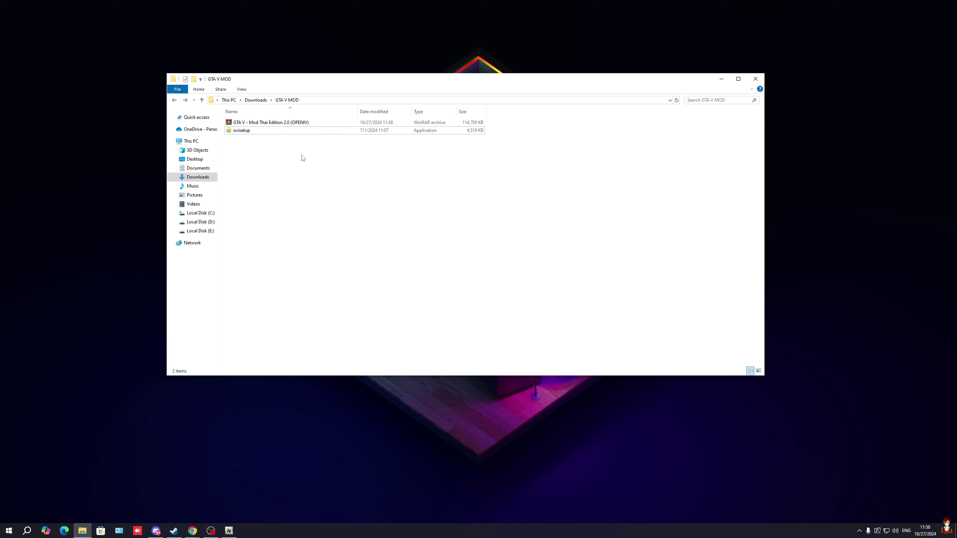
left_click(268, 124)
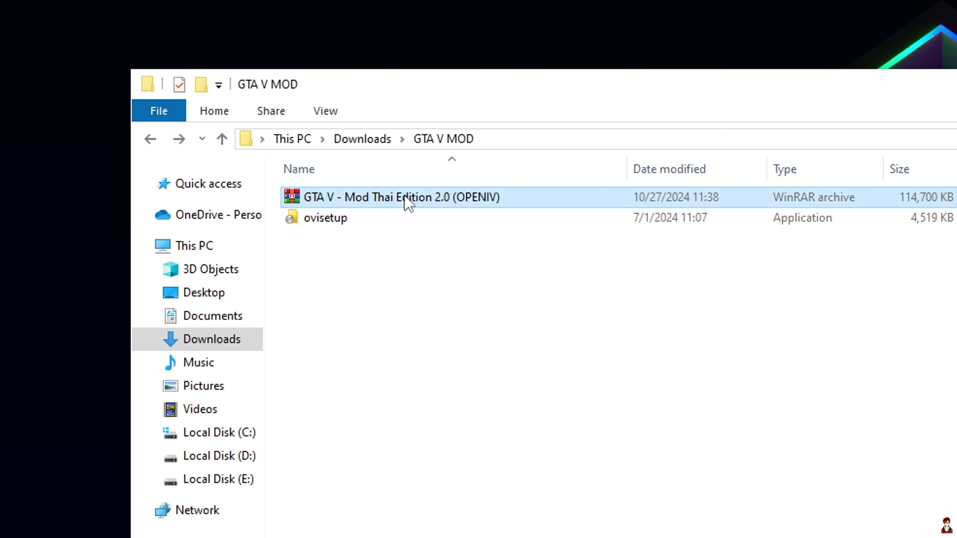
right_click(272, 122)
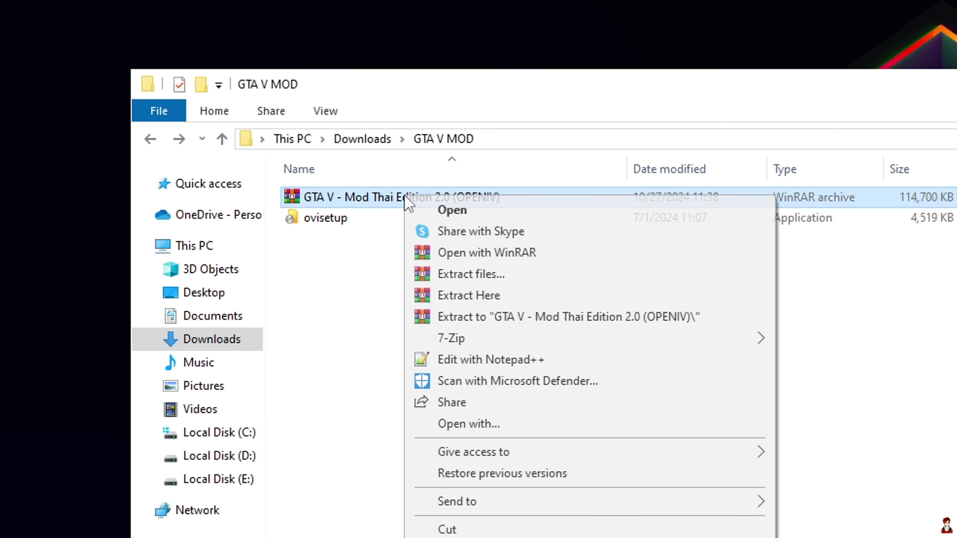
left_click(497, 296)
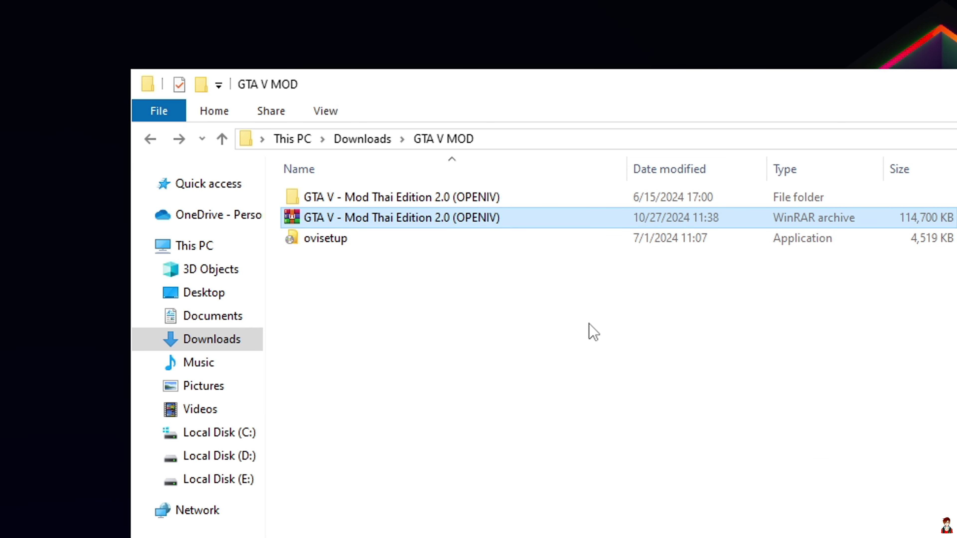
Open the extracted mod folder, select "Grand Theft Auto V - Zudrangma 2.0.oiv" and snap the window to the right half of the desktop.
double_click(452, 200)
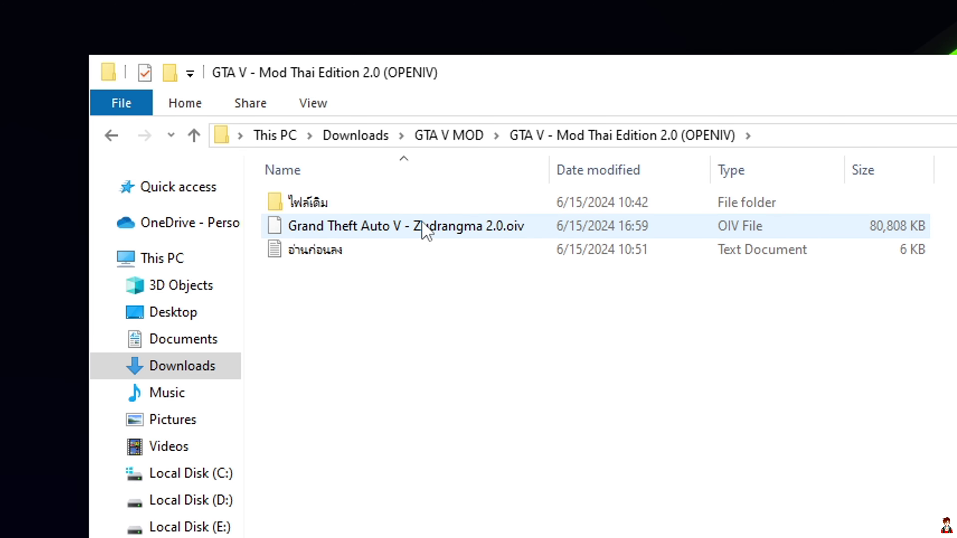
left_click(432, 226)
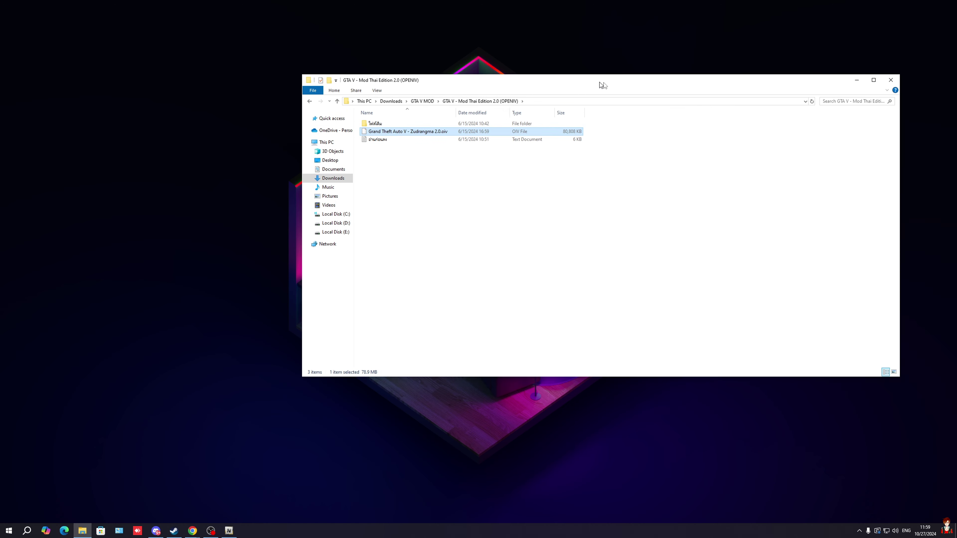
left_click_drag(603, 85, 956, 98)
left_click(413, 38)
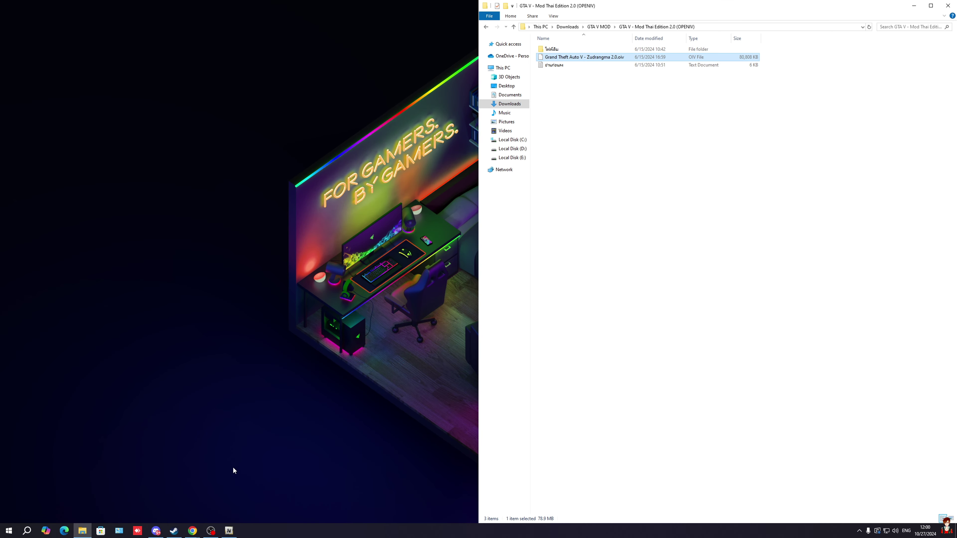
Switch to OpenIV, place its window beside File Explorer, and load "Grand Theft Auto V - Zudrangma 2.0.oiv" into the package installer.
left_click(230, 532)
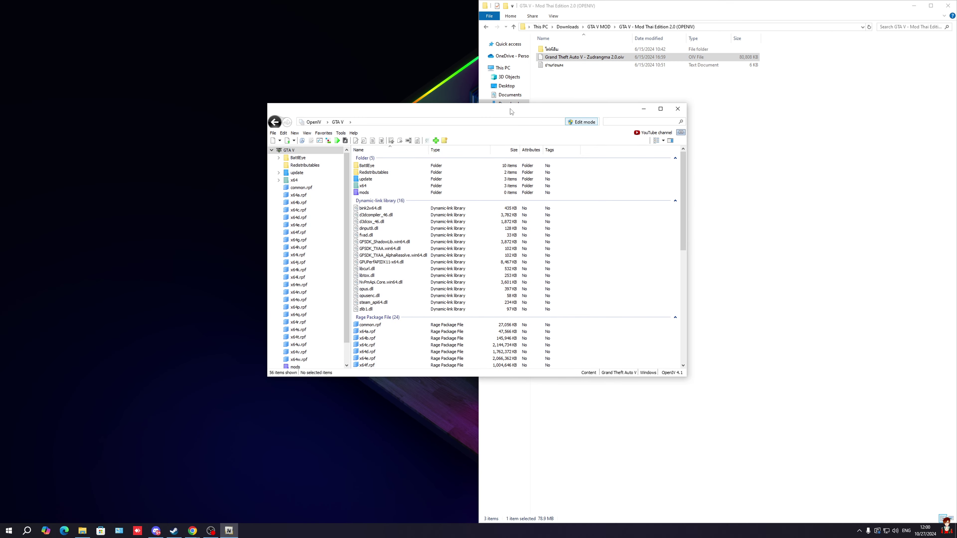
left_click_drag(511, 111, 295, 83)
left_click(593, 58)
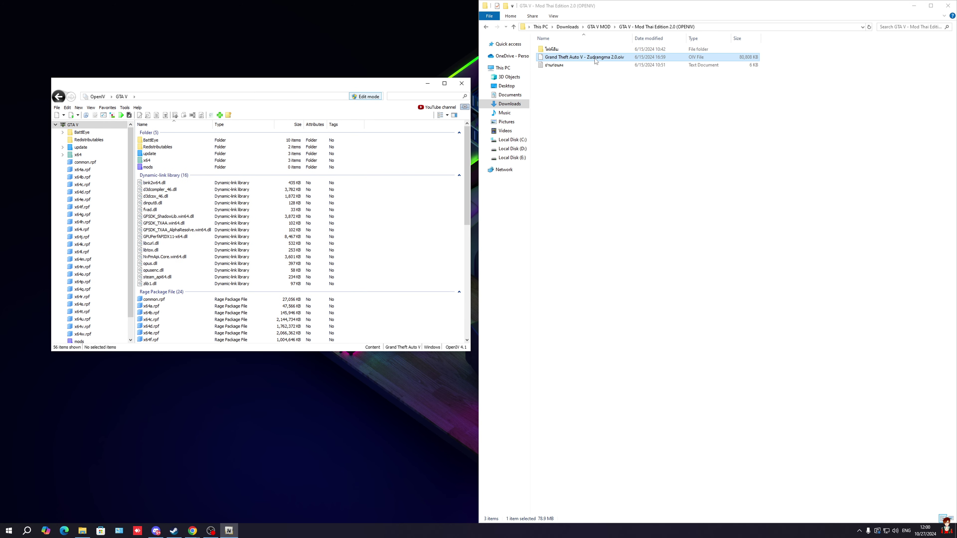
left_click_drag(595, 58, 420, 213)
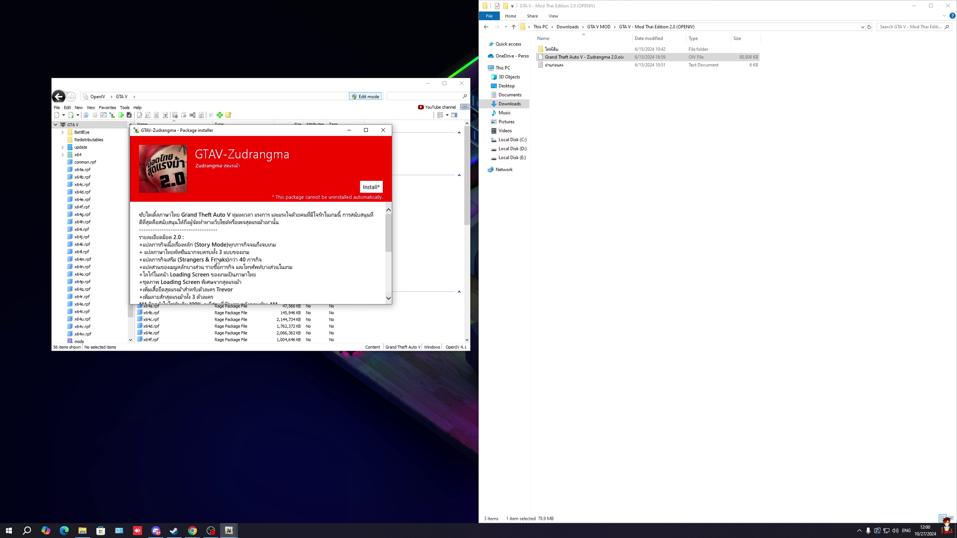
scroll(215, 265, "down", 3)
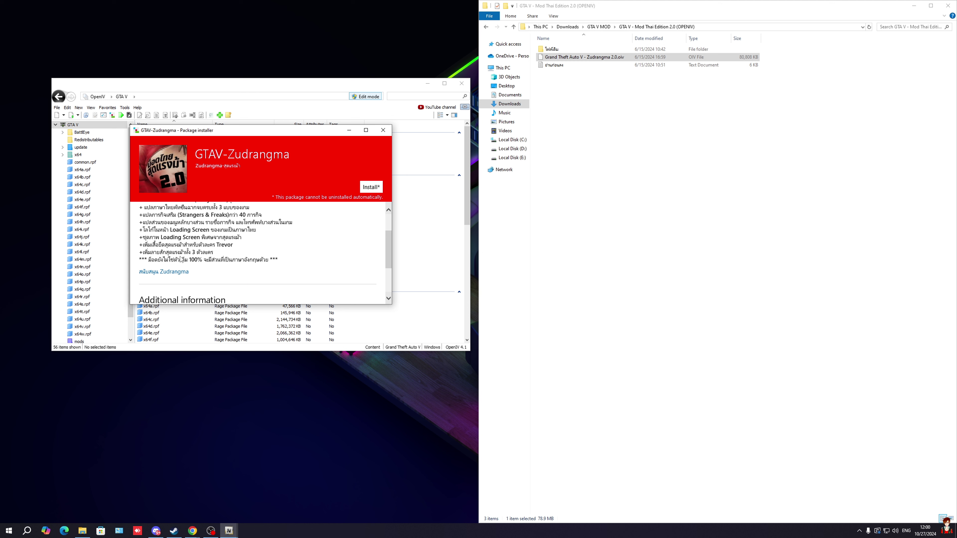
scroll(181, 259, "up", 3)
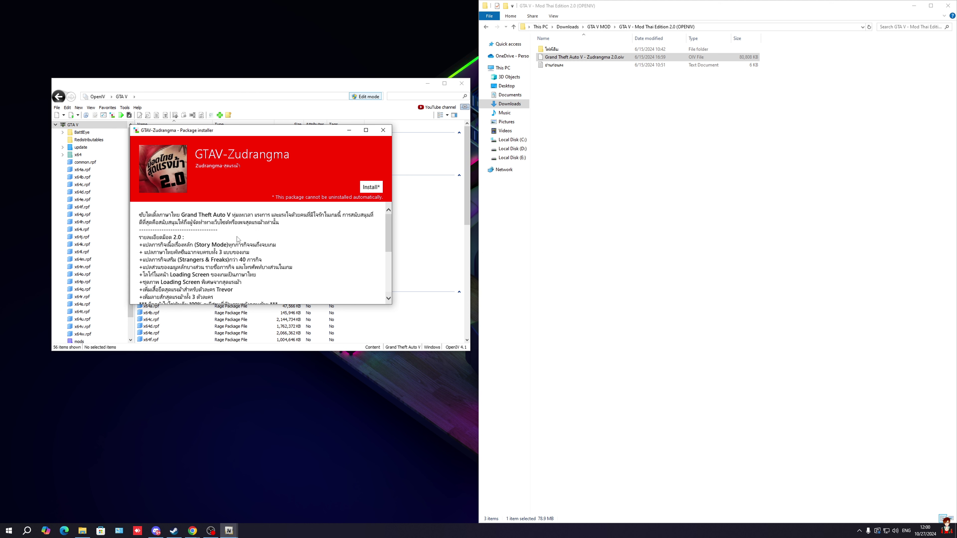
Install the GTAV-Zudrangma package into the "mods" folder and close the package installer.
left_click(373, 188)
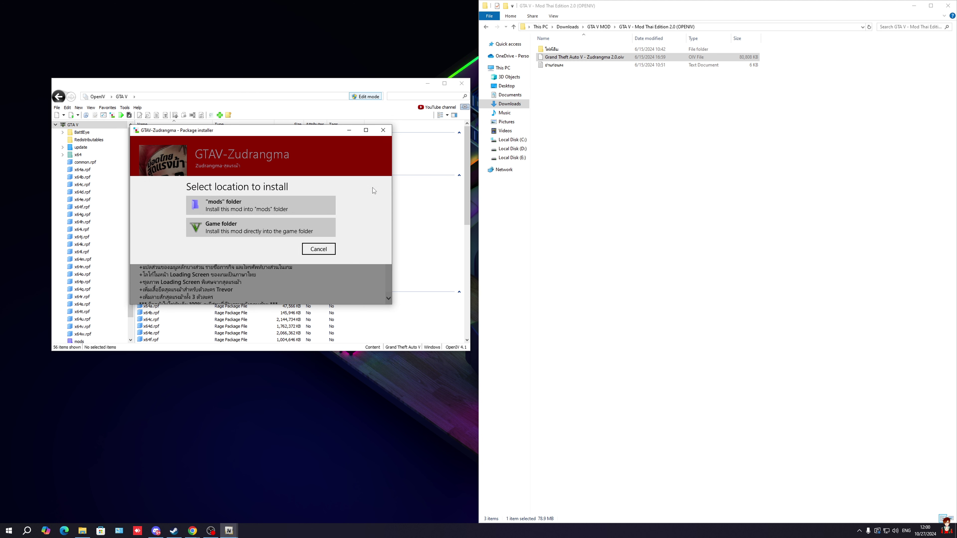
left_click(265, 207)
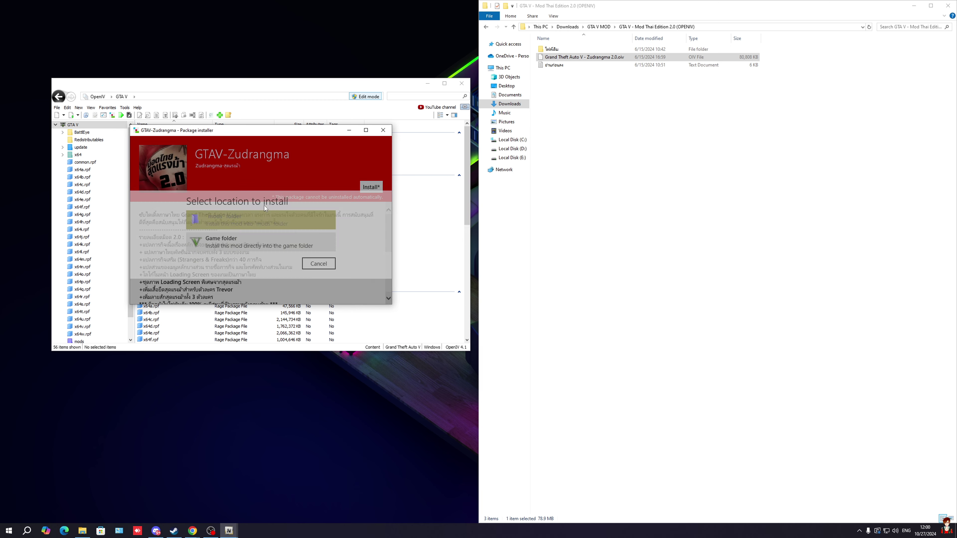
left_click(251, 245)
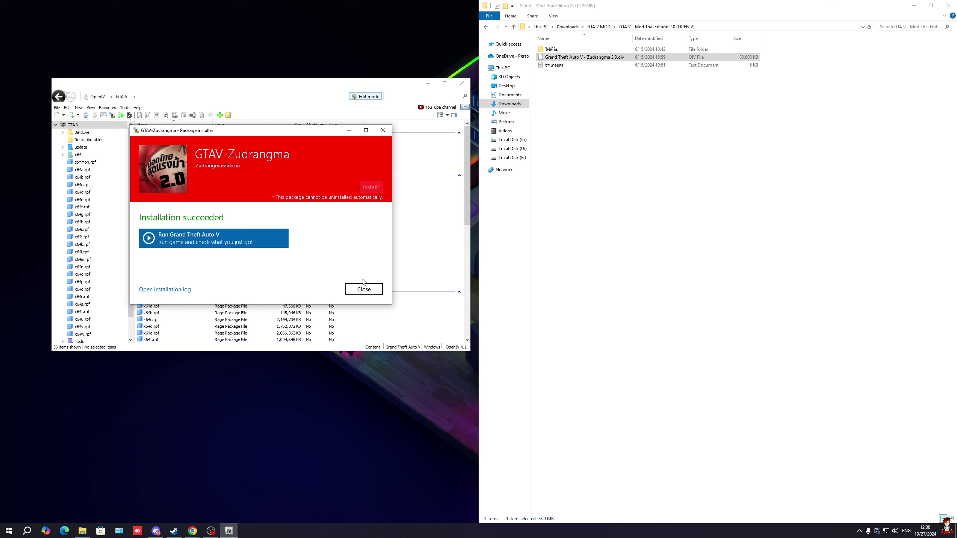
left_click(363, 289)
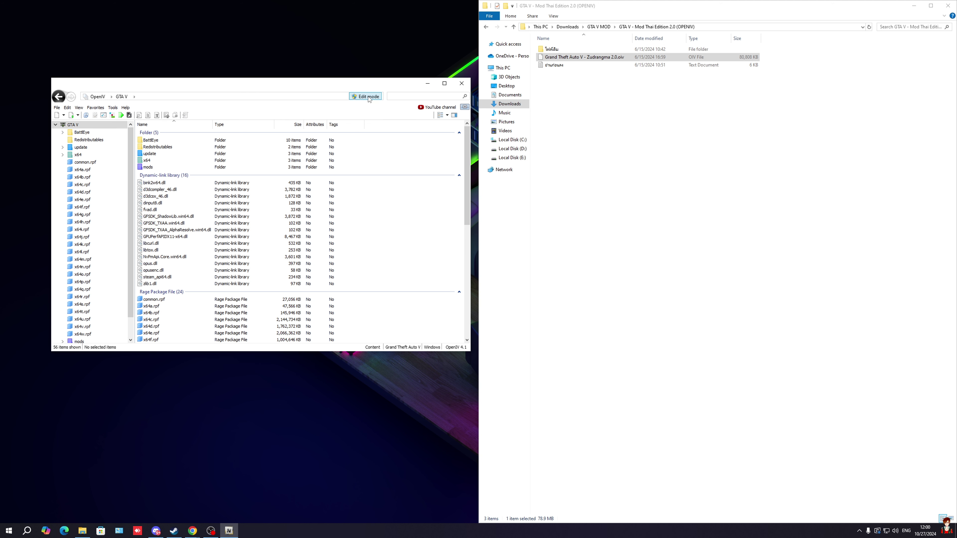
Close OpenIV, then switch to Steam and start Grand Theft Auto V from the library.
left_click(462, 83)
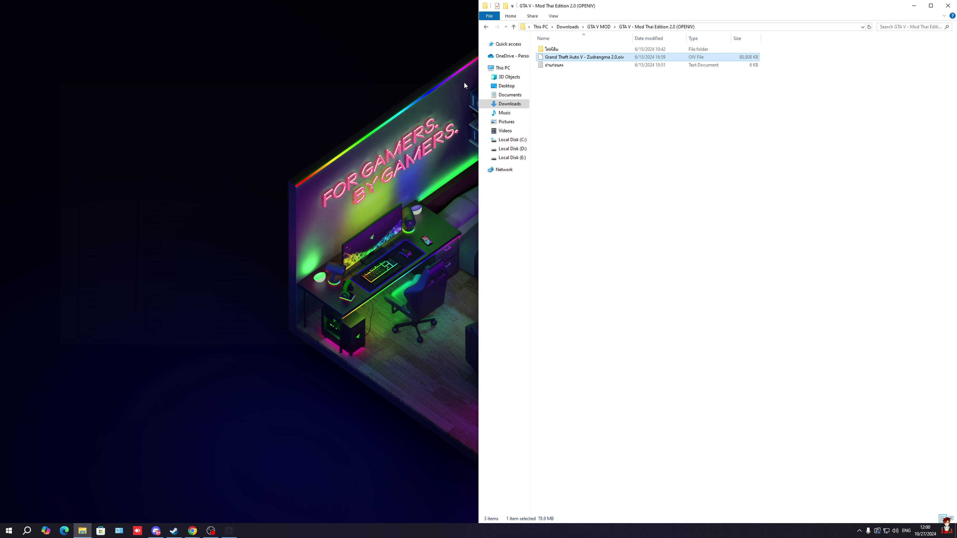
left_click(918, 11)
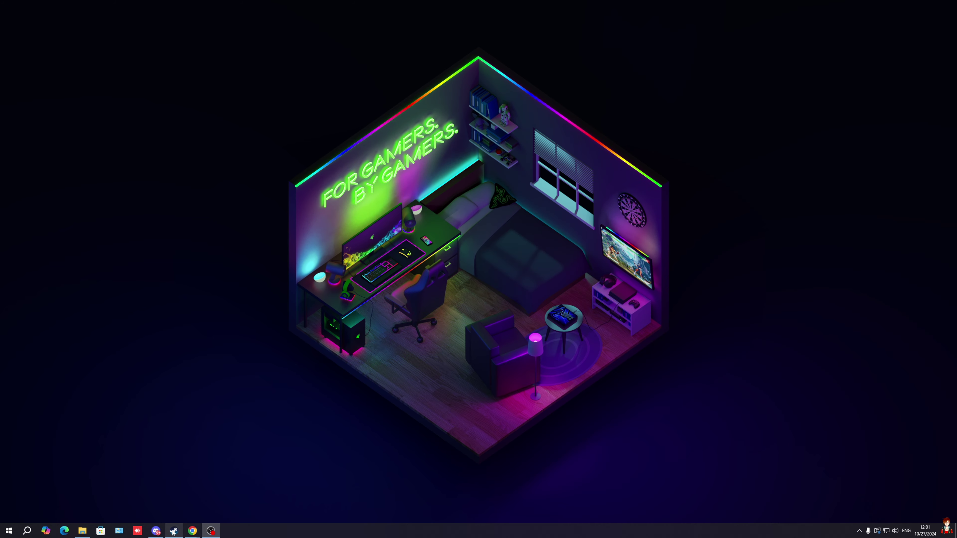
left_click(174, 531)
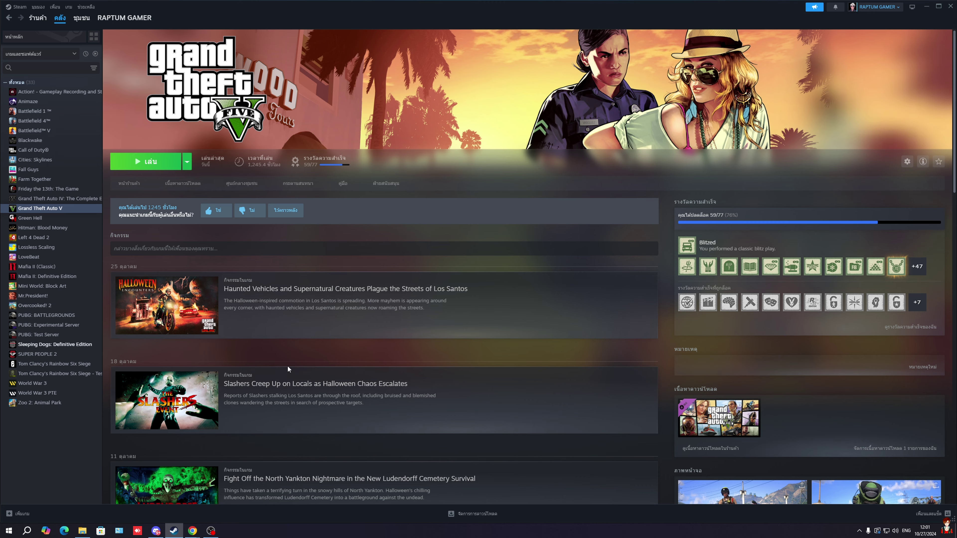
left_click(154, 164)
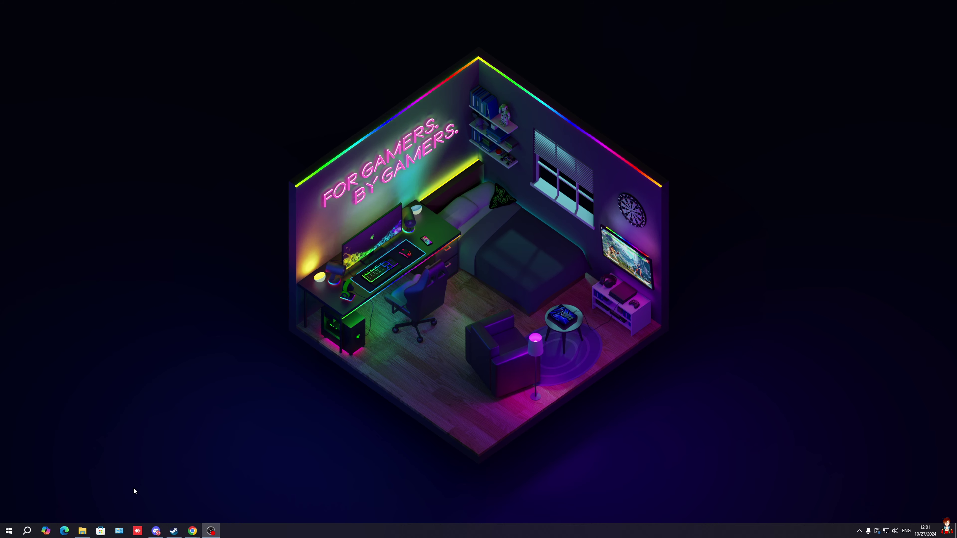
Open the Rockstar Games Launcher, make sure BattlEye is turned off in its general settings, and close the launcher.
left_click(9, 531)
left_click(26, 531)
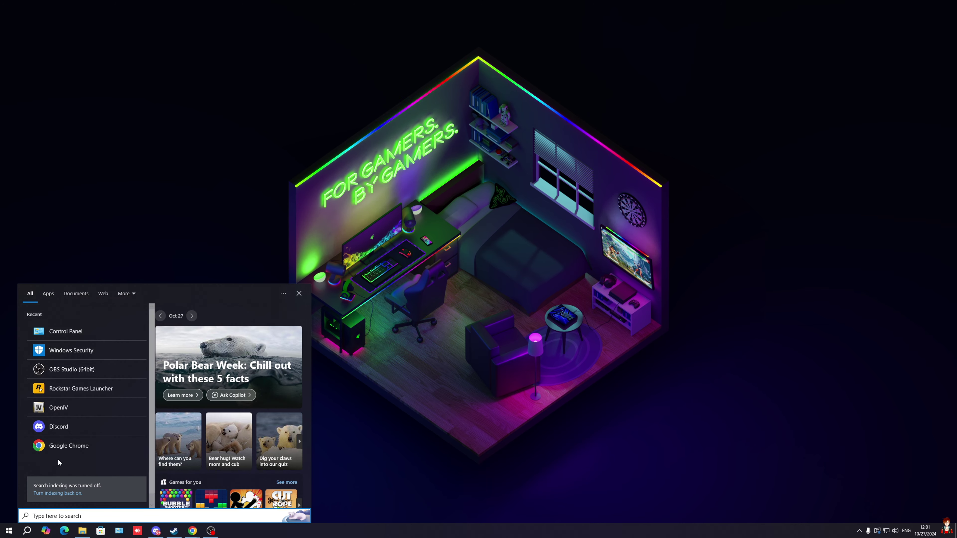
left_click(71, 390)
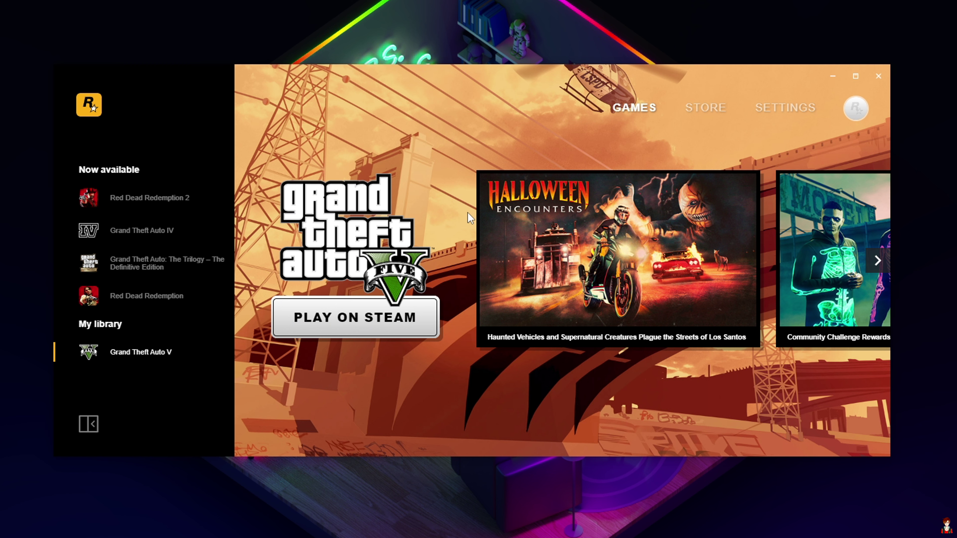
left_click(786, 117)
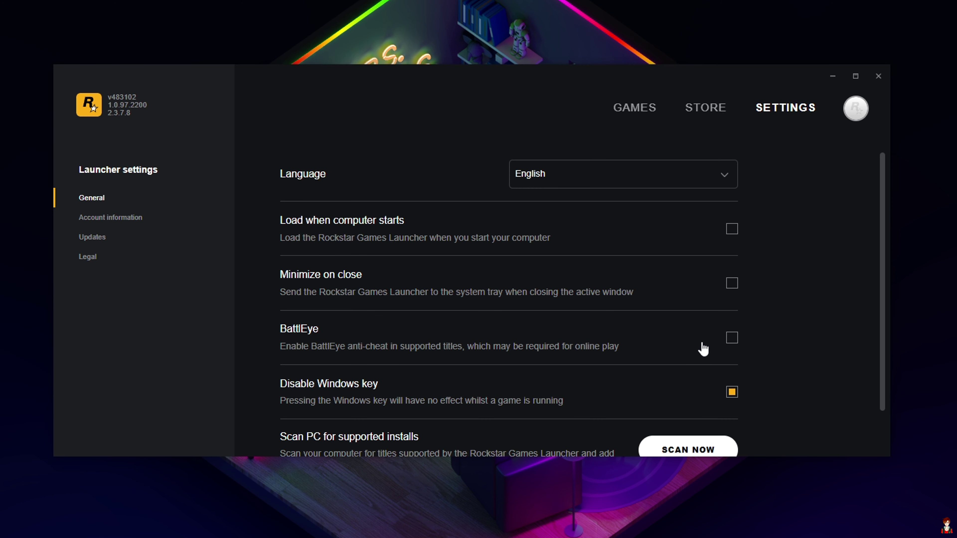
left_click(732, 339)
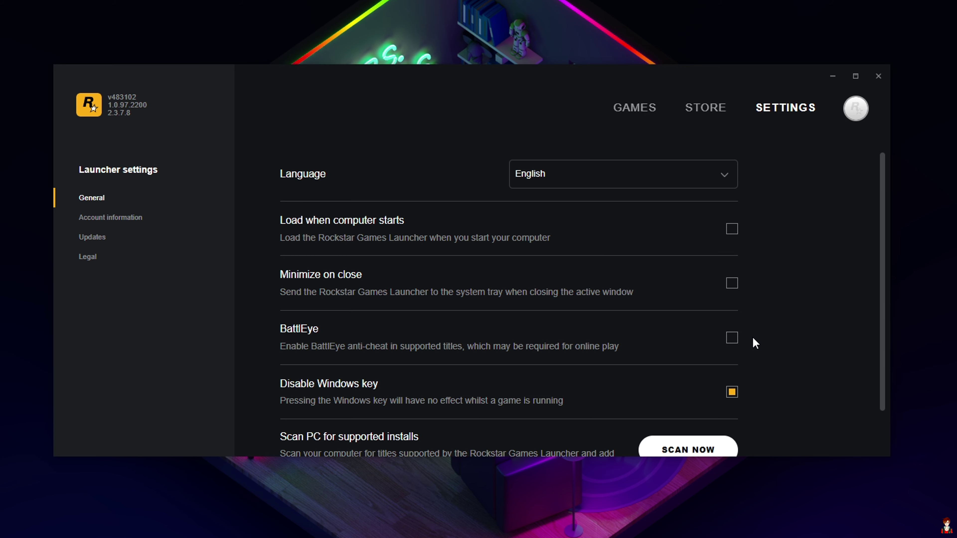
left_click(732, 338)
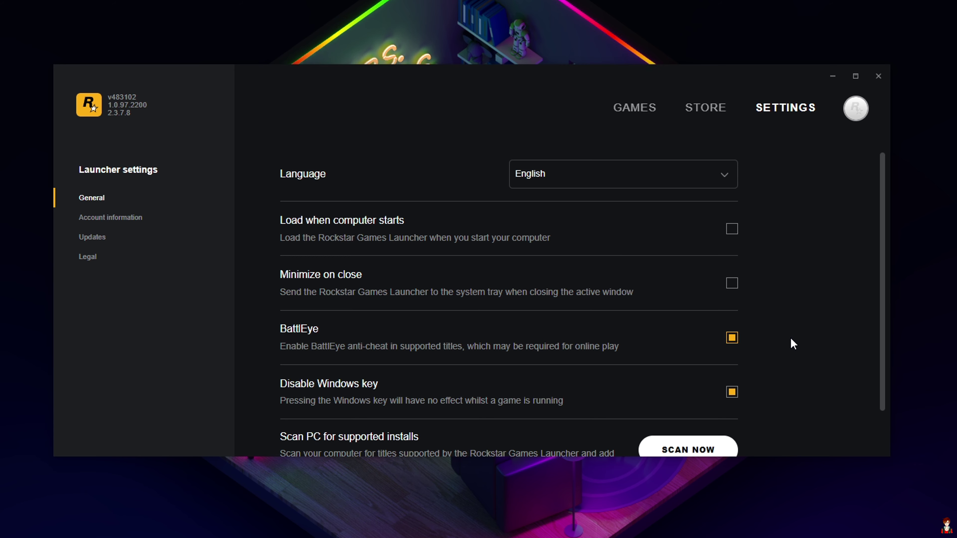
left_click(732, 337)
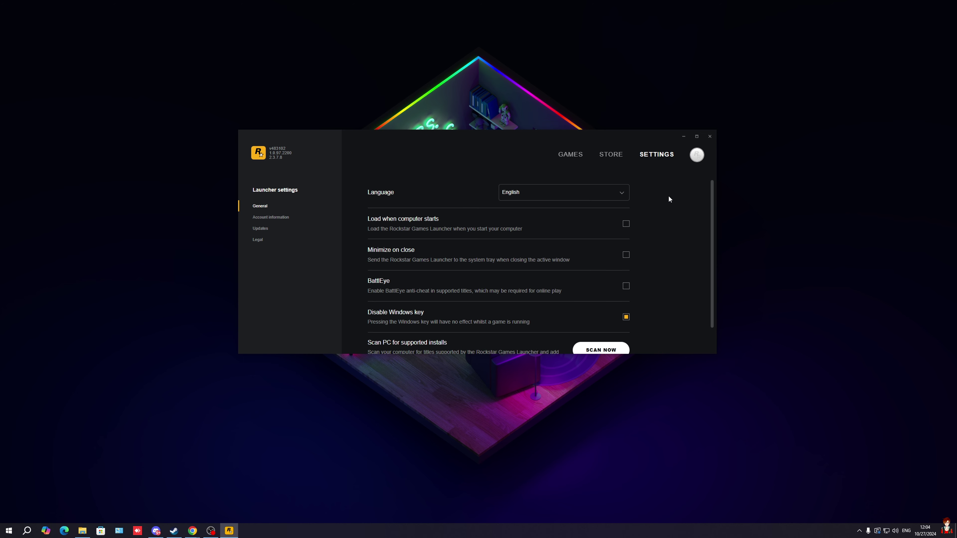
left_click(713, 140)
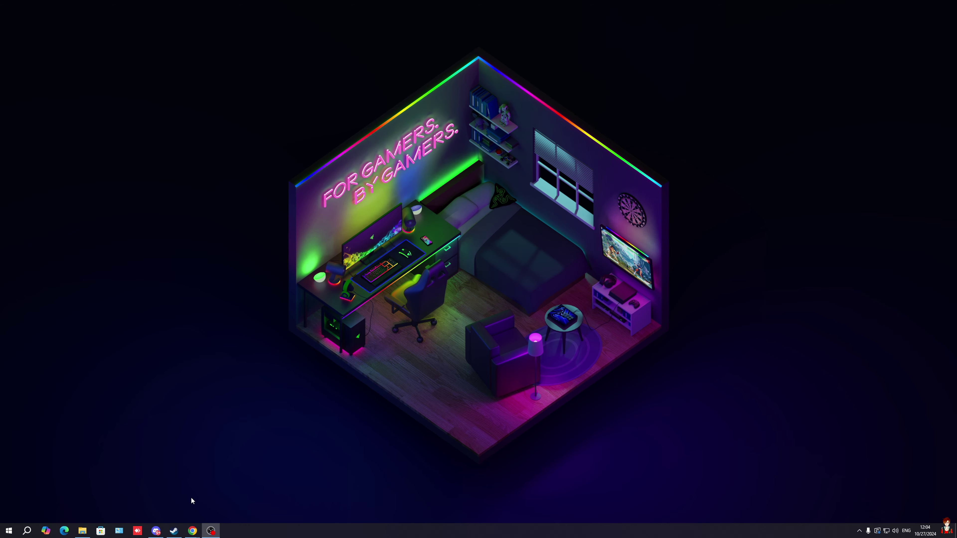
Switch to Steam, launch Grand Theft Auto V, and enter the "โหมดเนื้อเรื่อง 2.0" story mode.
left_click(175, 531)
left_click(149, 166)
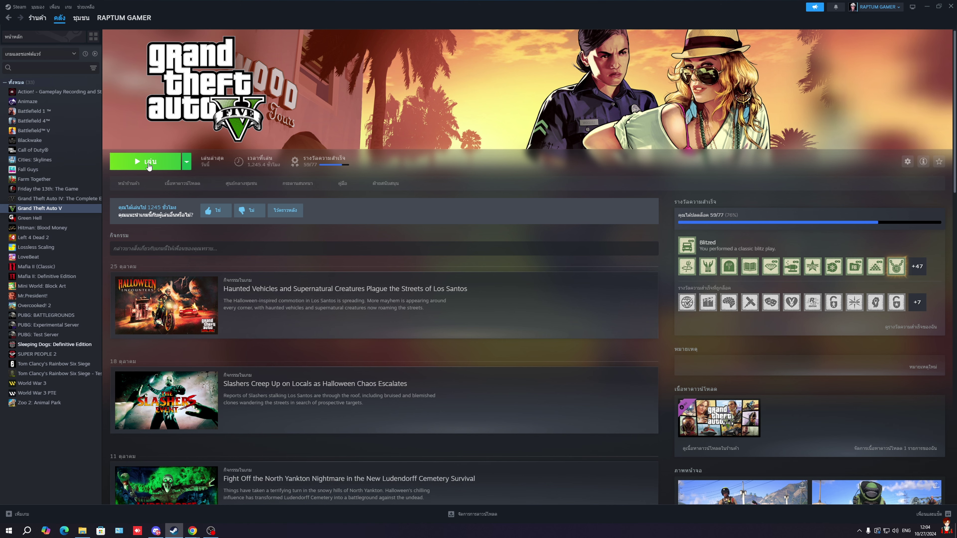
left_click(927, 6)
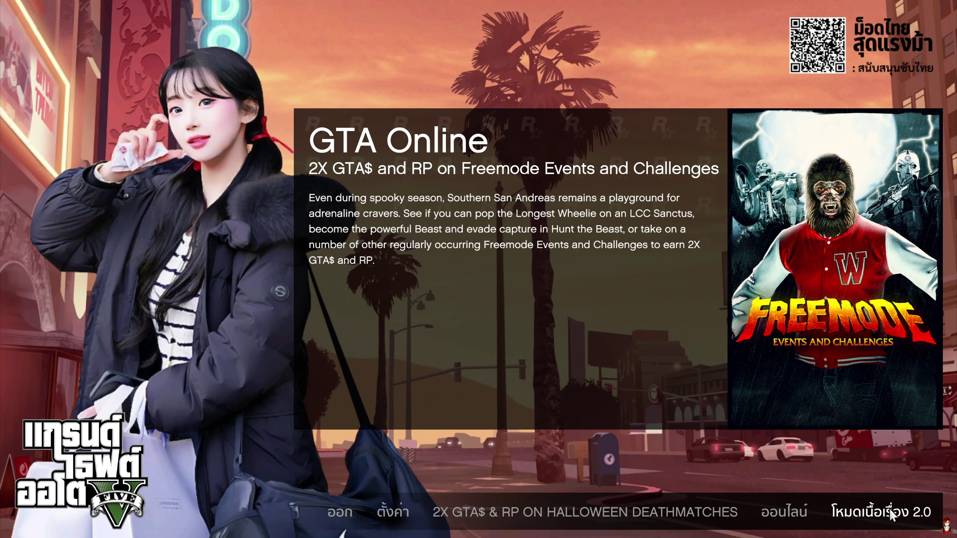
left_click(889, 507)
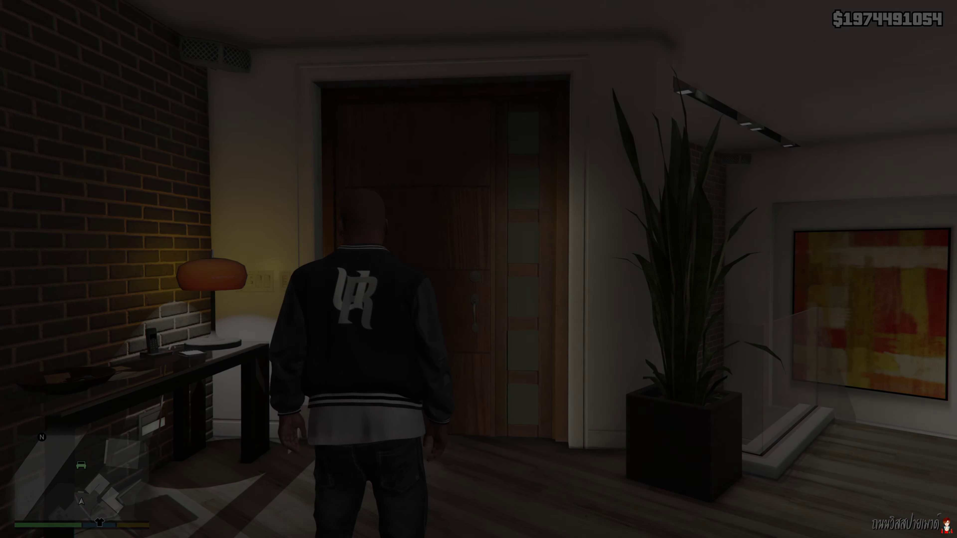
Walk the character out of the house and look through the phone's apps to check the Thai translation.
key("w")
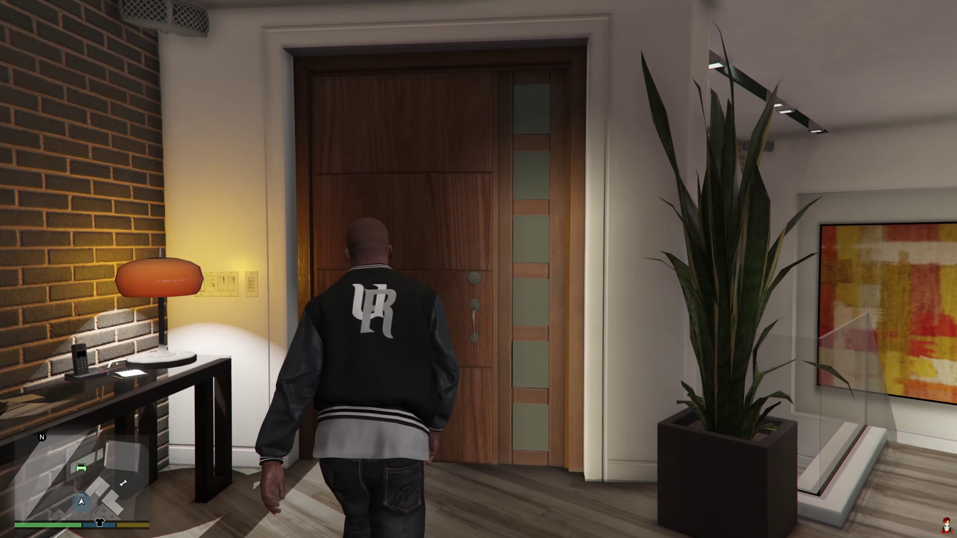
key("w")
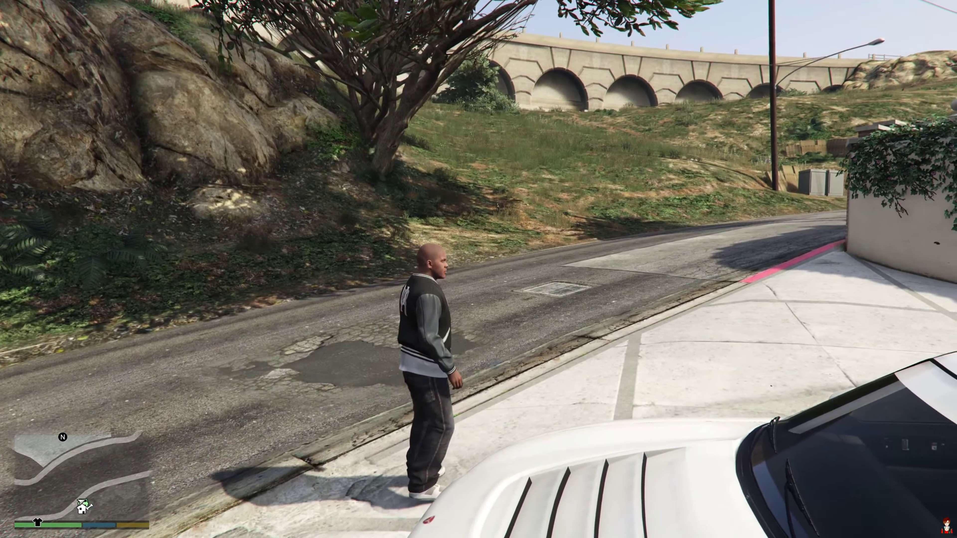
key("Up")
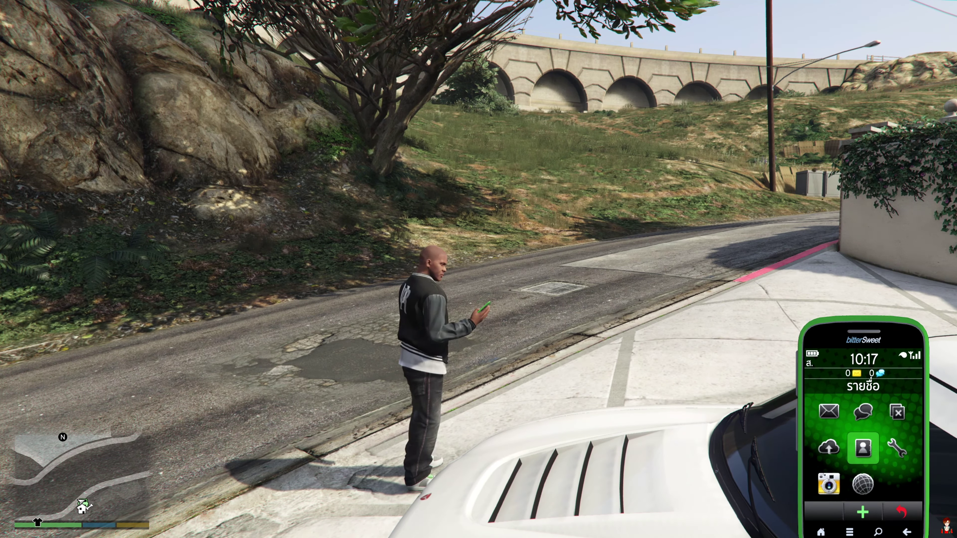
key("Up")
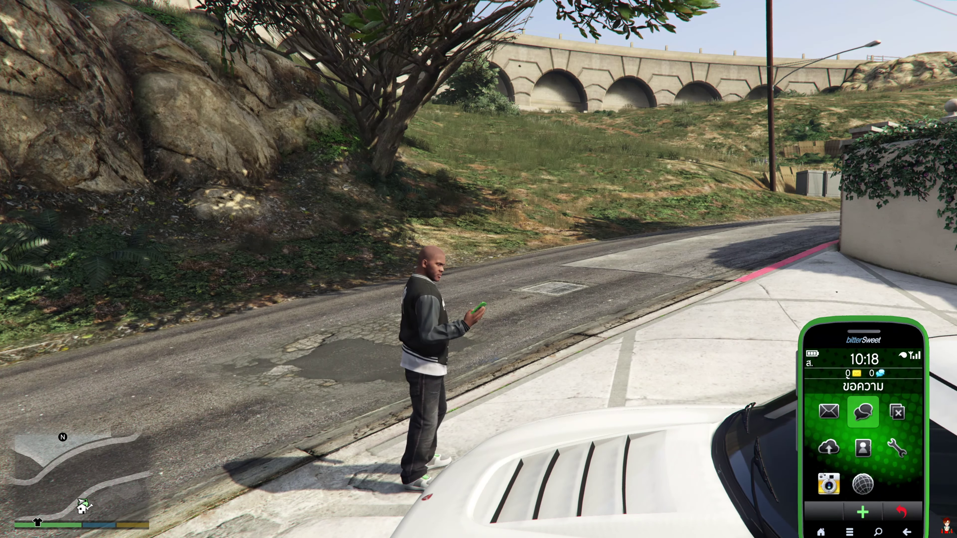
key("Left")
key("Right")
key("Right")
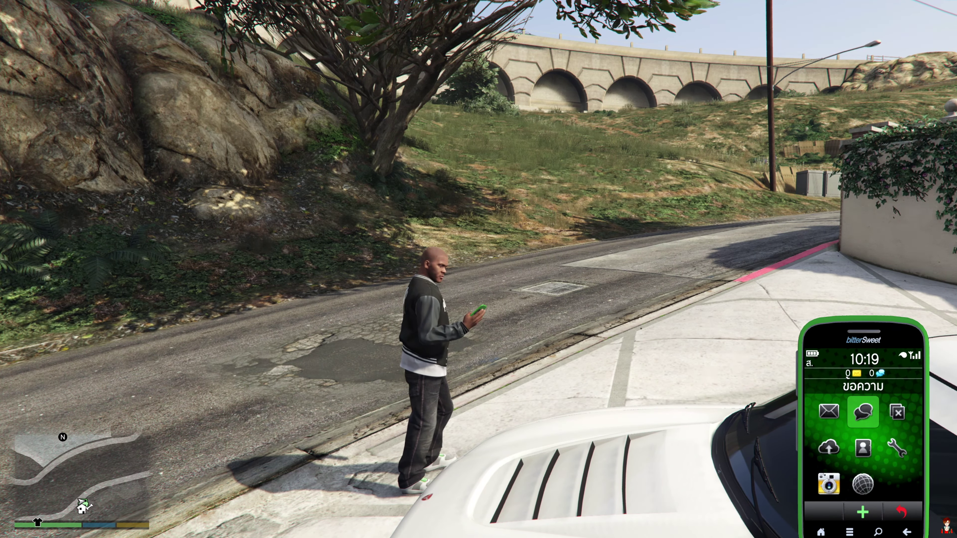
key("Down")
key("Up")
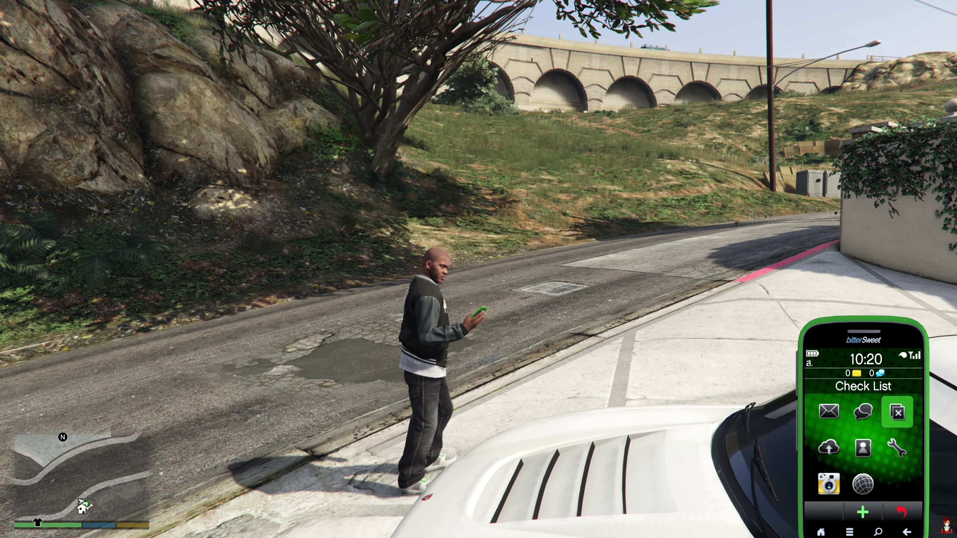
key("Down")
key("Left")
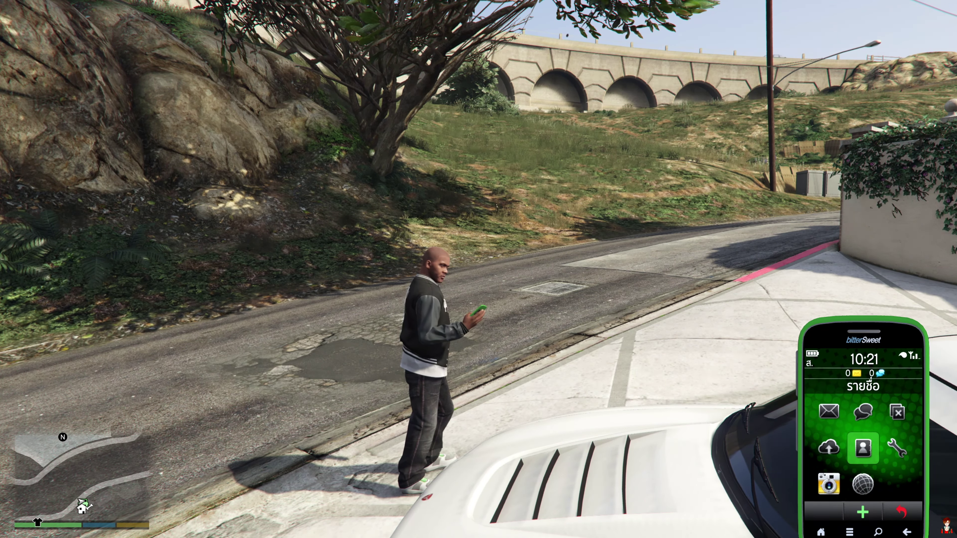
key("BackSpace")
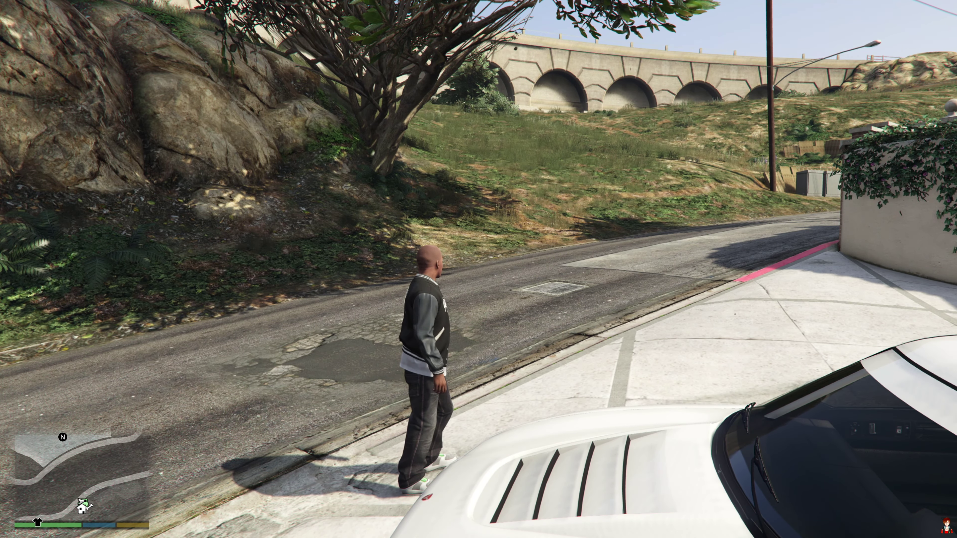
Pause the game, look over the settings (ตั้งค่า), and start a new game (เริ่มเกมใหม่), confirming the choice.
key("Escape")
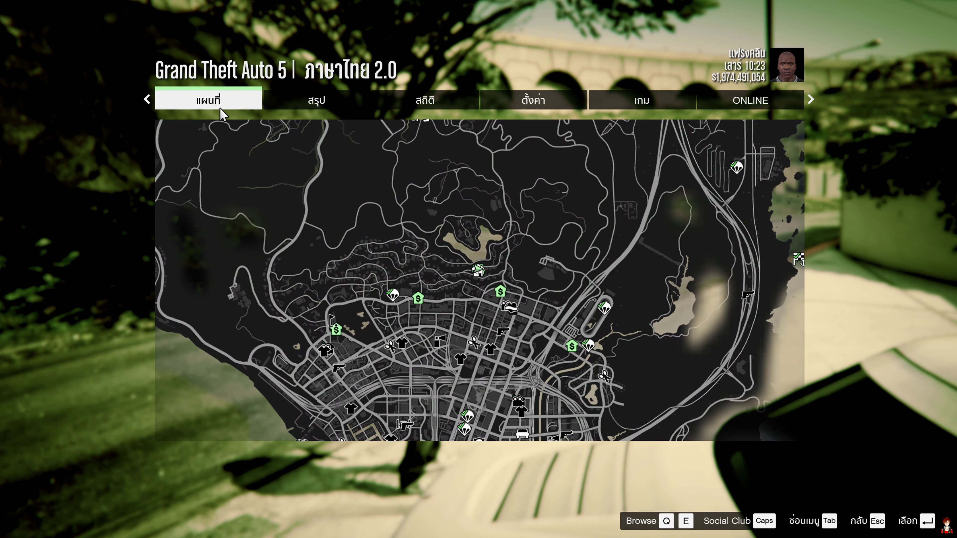
left_click(527, 105)
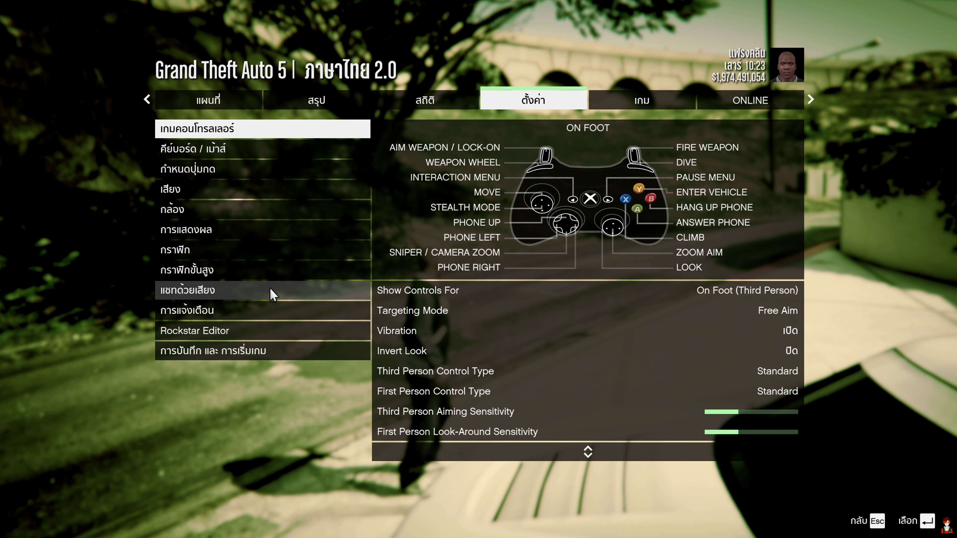
left_click(642, 103)
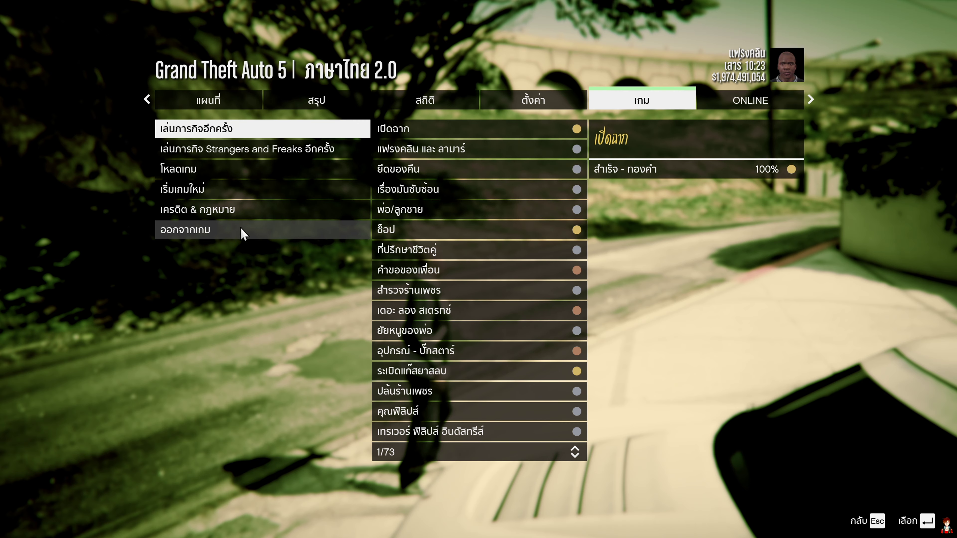
left_click(238, 194)
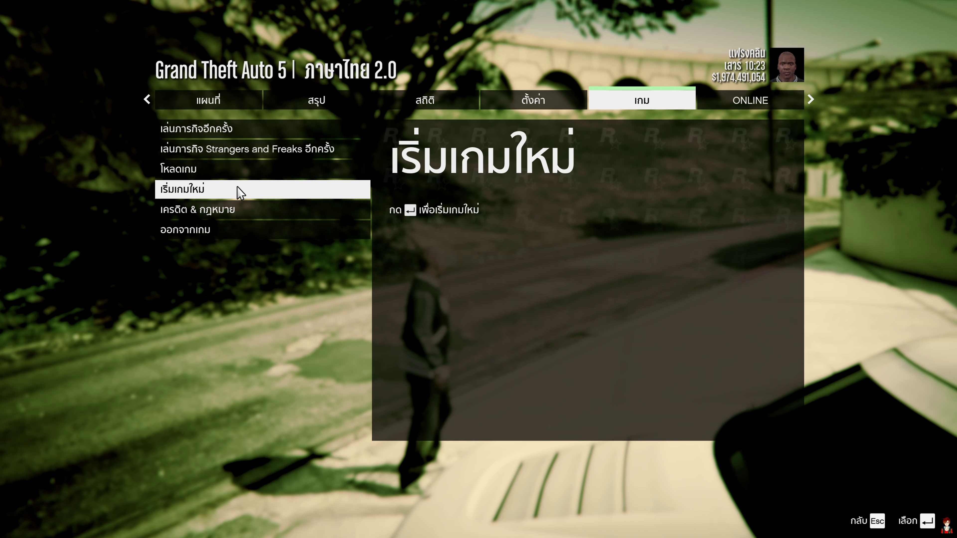
left_click(238, 187)
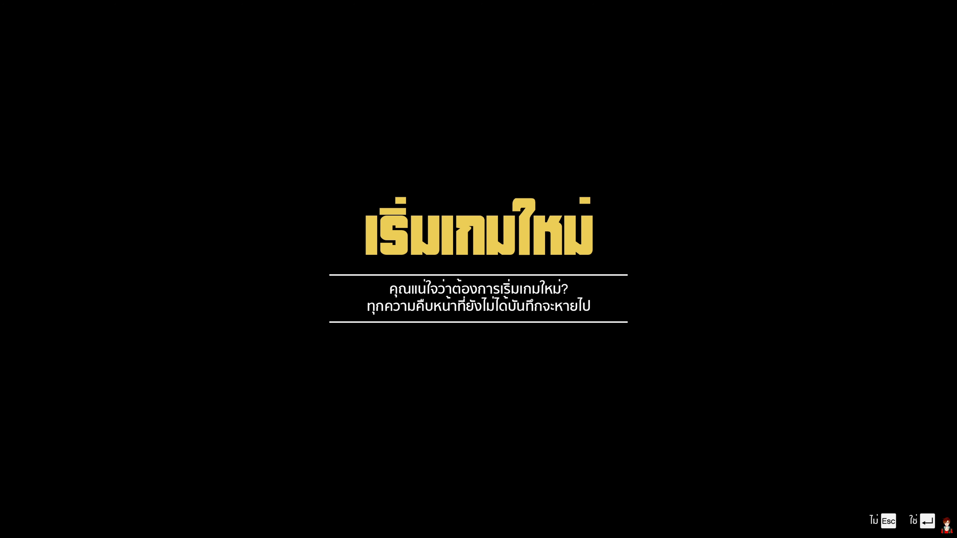
key("Return")
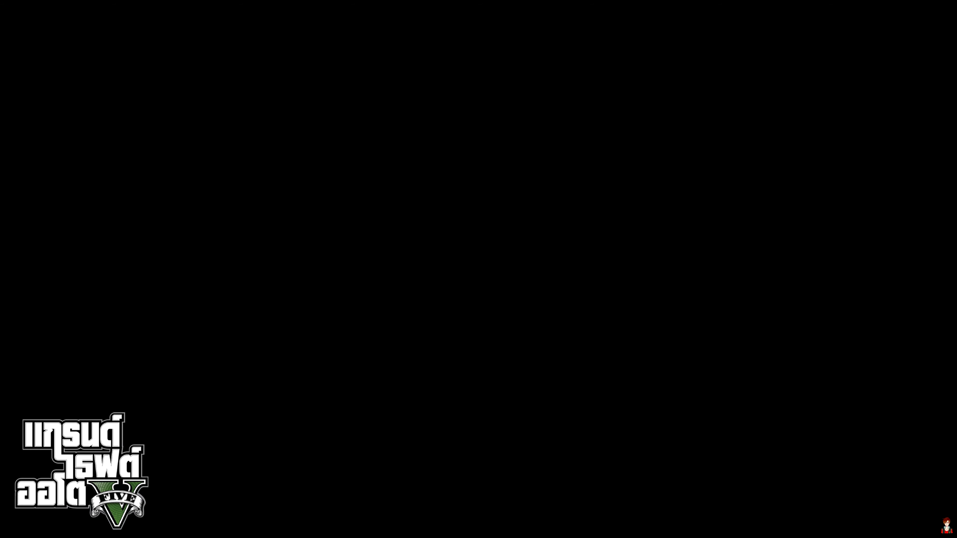